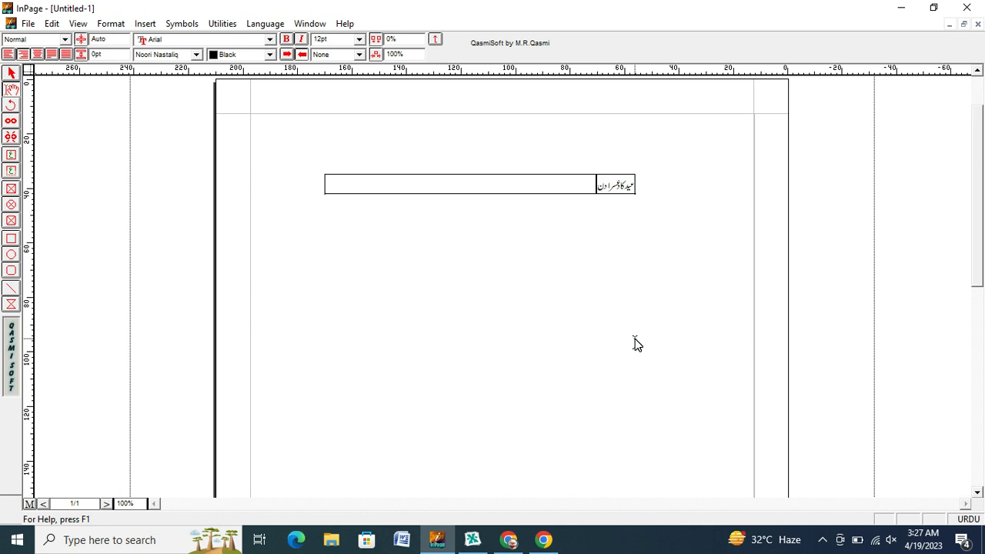
Step: Complete the Urdu greeting as "عید کا دوسرا دن مبارک ہو" and set its font size to 36pt
{"action": "type", "text": "مبارک"}
{"action": "left_click_drag", "start_coordinate": [610, 189], "coordinate": [636, 188]}
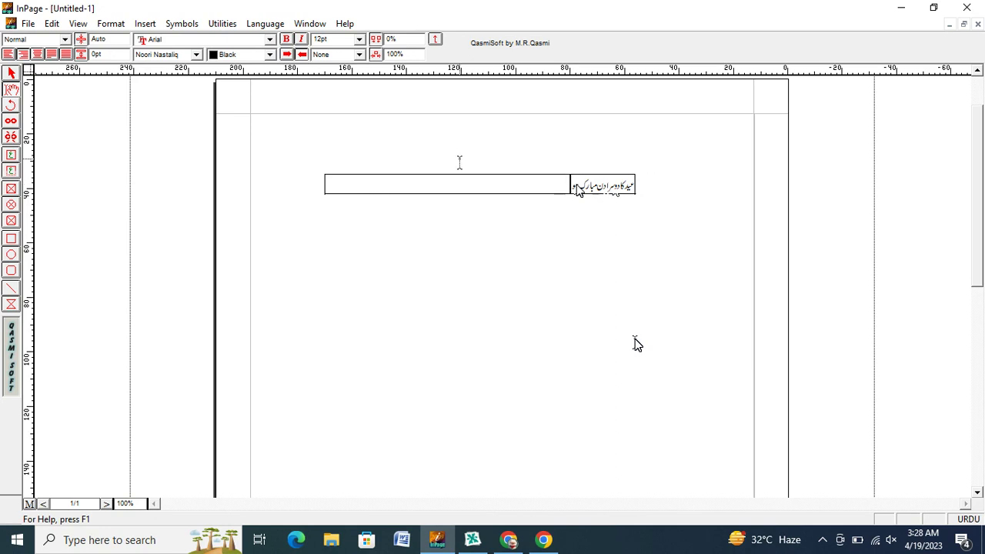
{"action": "left_click_drag", "start_coordinate": [566, 189], "coordinate": [689, 191]}
{"action": "left_click", "coordinate": [359, 38]}
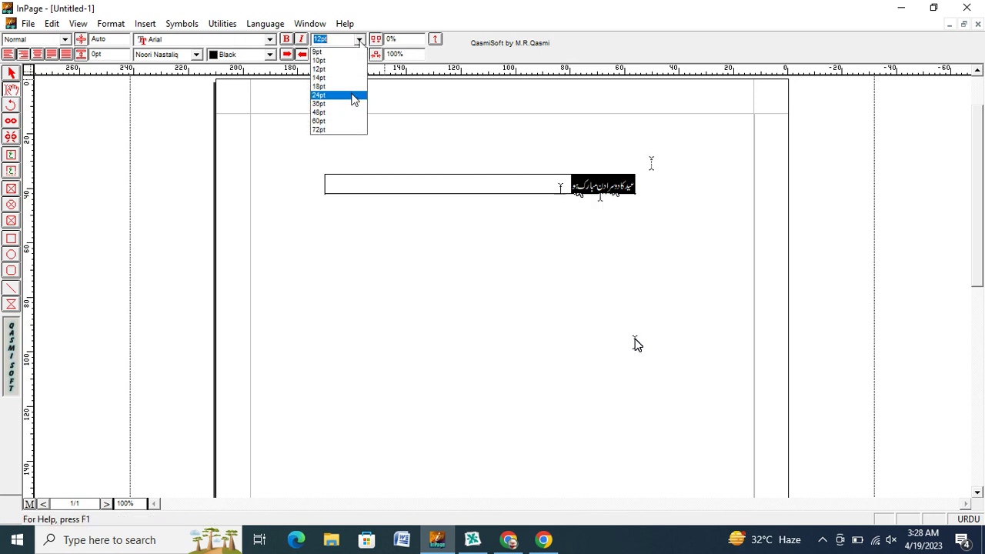
{"action": "left_click", "coordinate": [351, 104]}
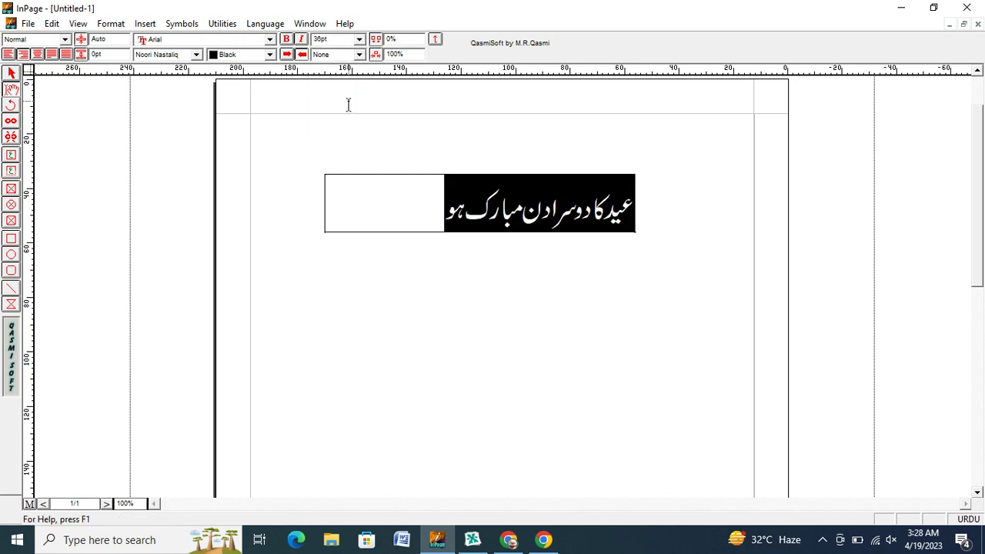
Step: Copy the greeting's text box as an object and switch to CorelDRAW
{"action": "left_click", "coordinate": [10, 74]}
{"action": "left_click", "coordinate": [343, 227]}
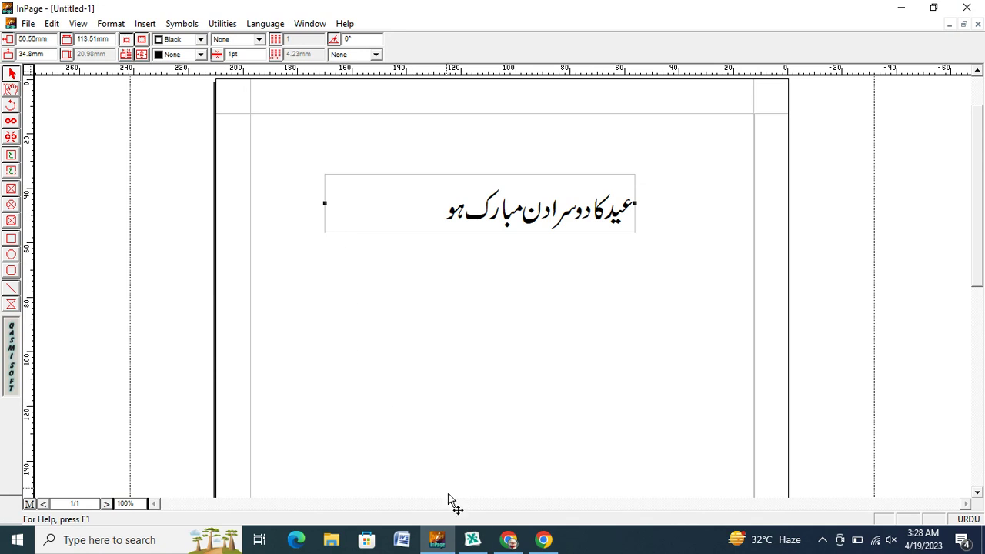
{"action": "left_click", "coordinate": [469, 540]}
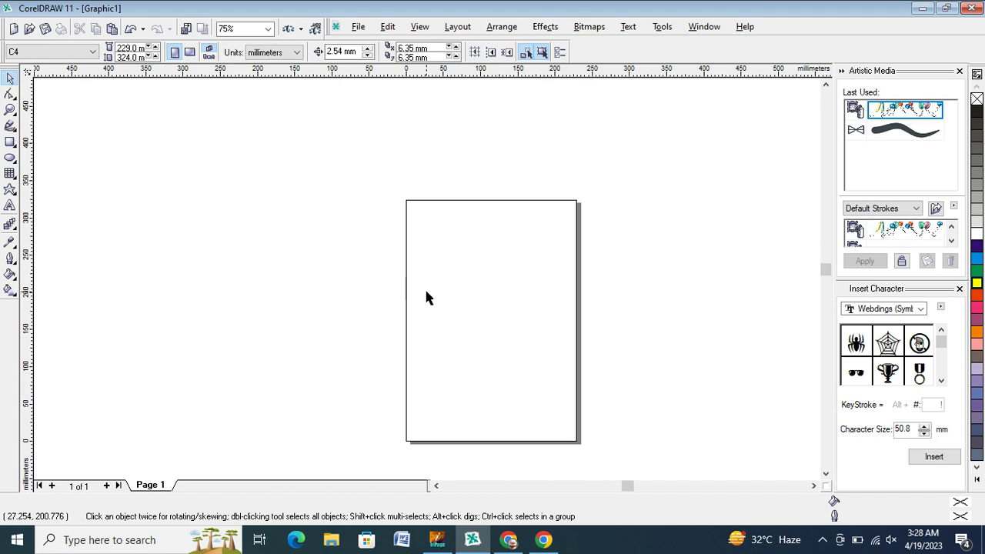
Step: Set the drawing's page size to B5 (JIS)
{"action": "left_click", "coordinate": [91, 52]}
{"action": "left_click", "coordinate": [51, 253]}
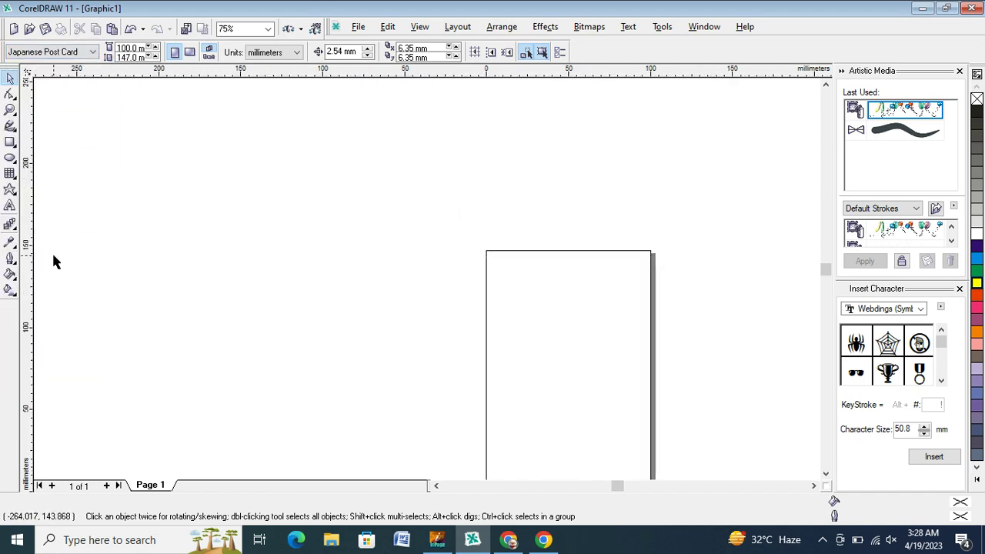
{"action": "left_click", "coordinate": [91, 52]}
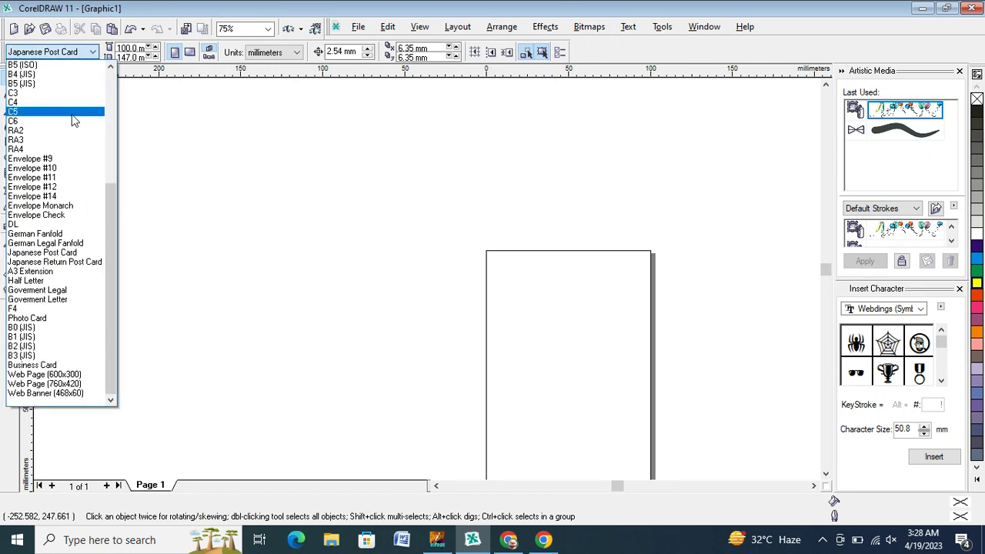
{"action": "left_click", "coordinate": [67, 110]}
{"action": "left_click", "coordinate": [92, 52]}
{"action": "left_click", "coordinate": [76, 83]}
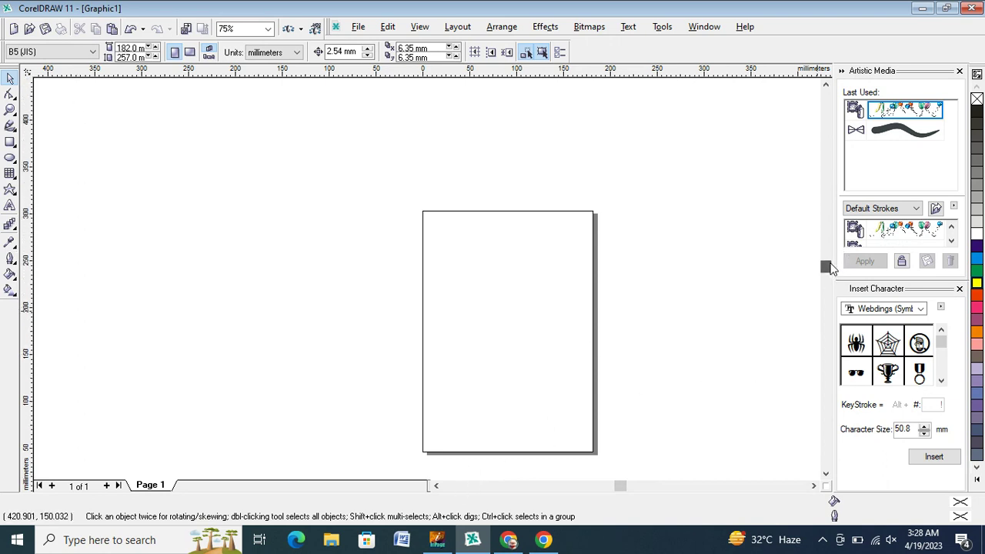
{"action": "scroll", "coordinate": [827, 271], "scroll_direction": "up", "scroll_amount": 1}
{"action": "scroll", "coordinate": [827, 271], "scroll_direction": "down", "scroll_amount": 1}
{"action": "scroll", "coordinate": [826, 271], "scroll_direction": "down", "scroll_amount": 2}
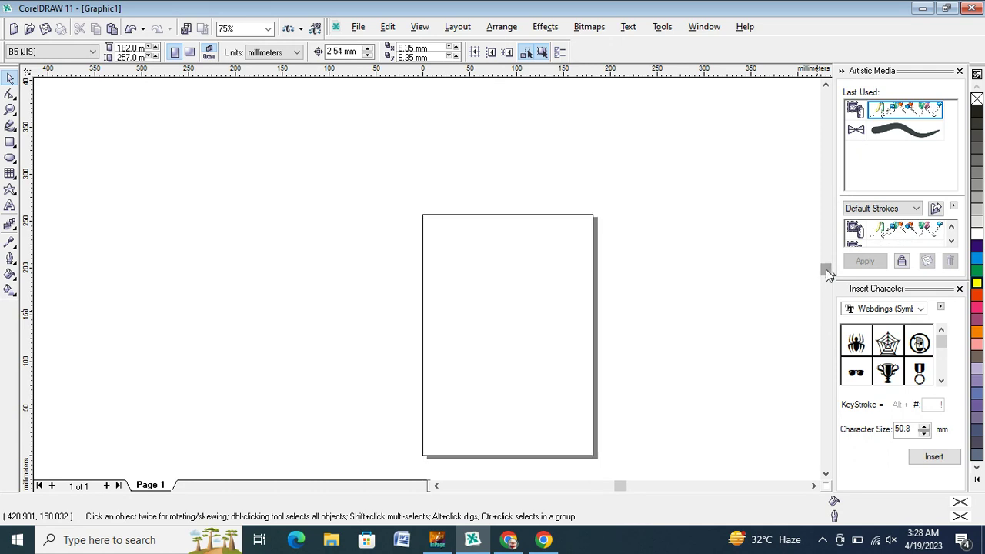
{"action": "left_click", "coordinate": [437, 487]}
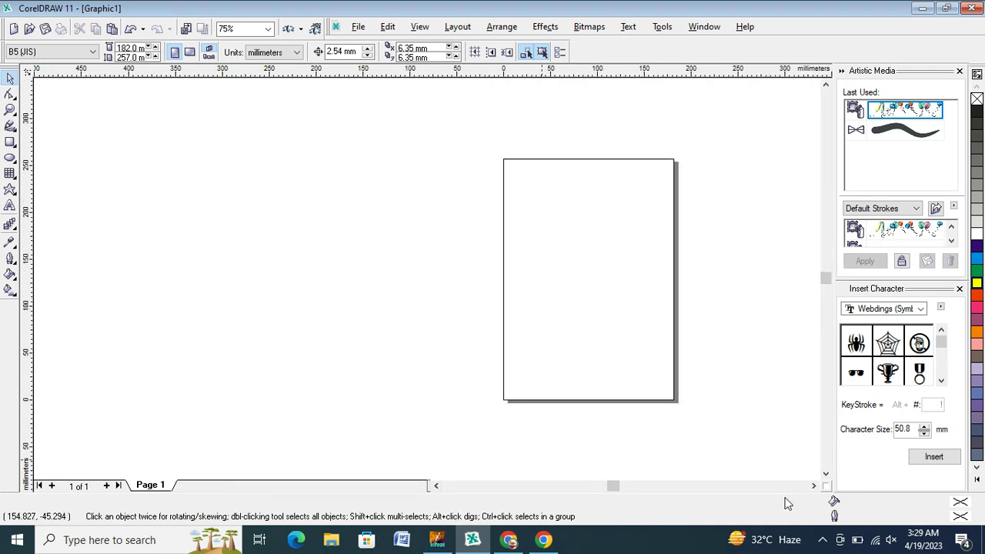
{"action": "left_click", "coordinate": [813, 486]}
{"action": "left_click", "coordinate": [813, 487]}
{"action": "left_click", "coordinate": [814, 487]}
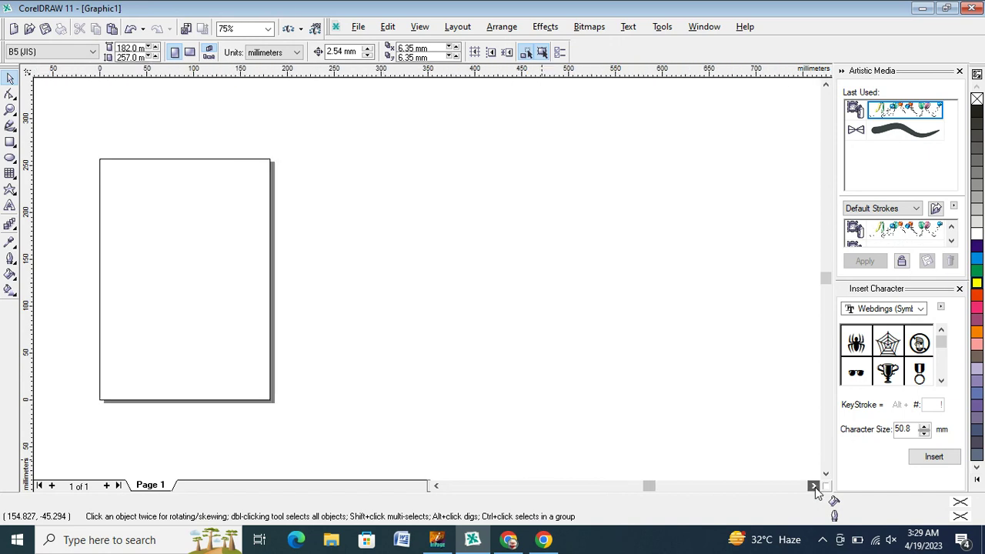
{"action": "left_click", "coordinate": [814, 487]}
{"action": "left_click", "coordinate": [814, 486]}
{"action": "left_click", "coordinate": [813, 487]}
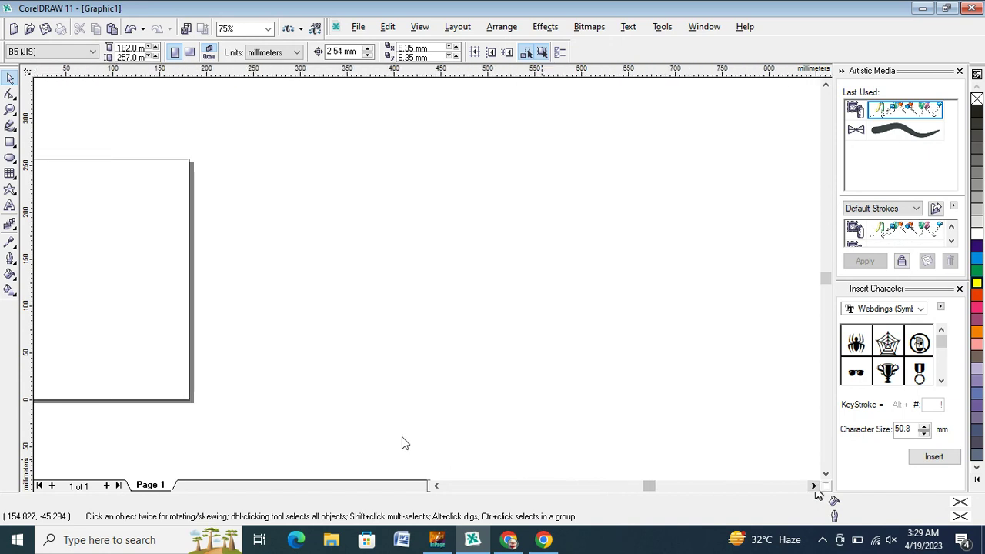
{"action": "left_click", "coordinate": [437, 487]}
{"action": "left_click", "coordinate": [436, 487]}
{"action": "left_click", "coordinate": [437, 487]}
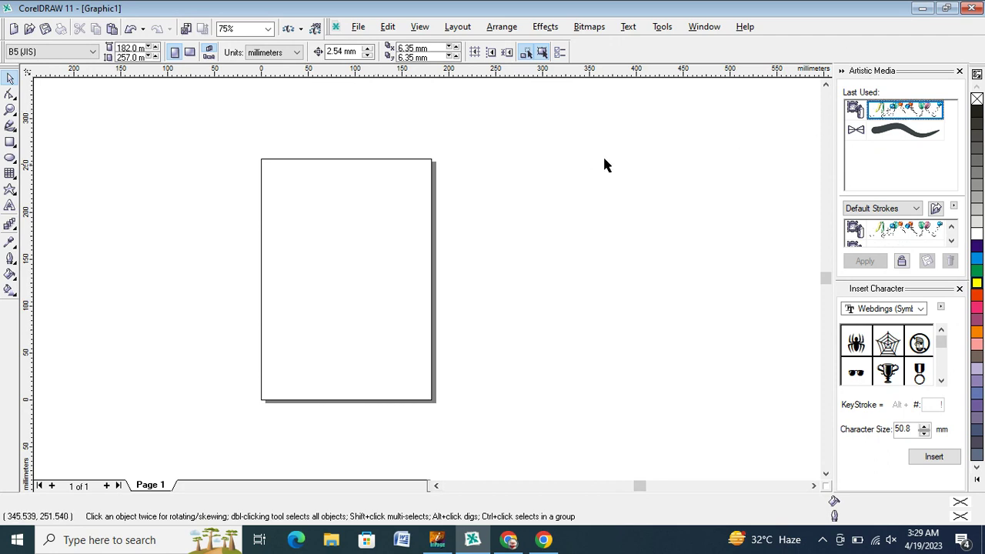
Step: Choose the moon, star and sun spraylist for the Artistic Media tool's spray mode
{"action": "left_click", "coordinate": [10, 125]}
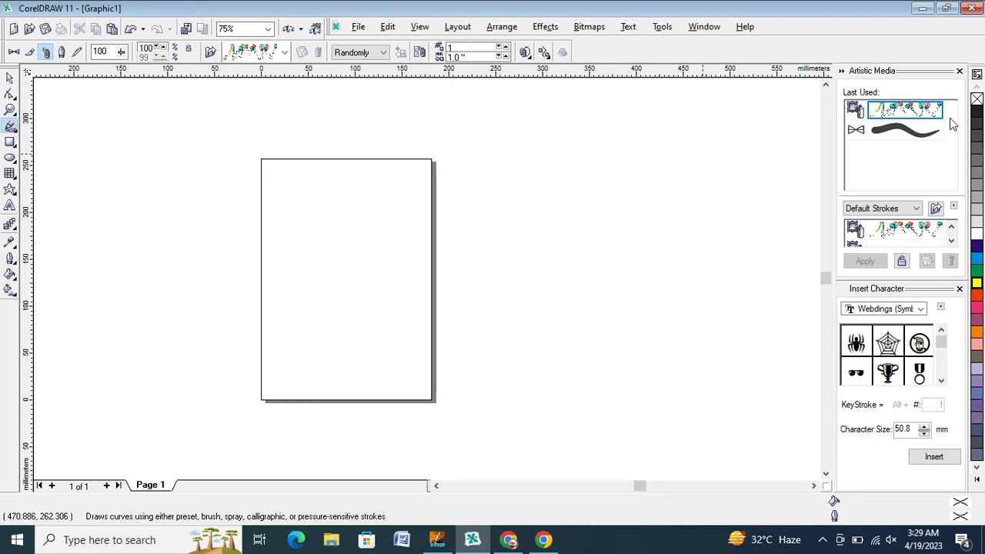
{"action": "left_click", "coordinate": [925, 115]}
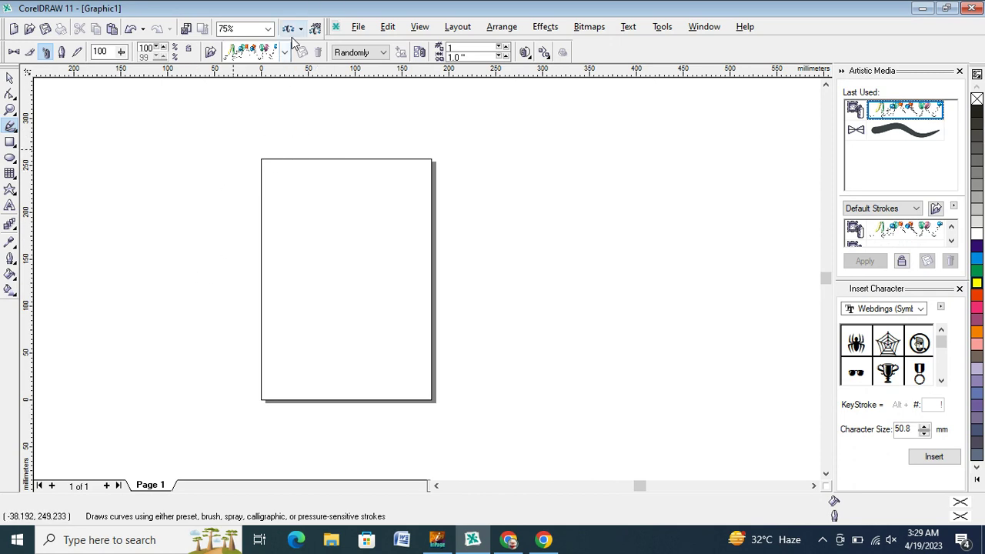
{"action": "left_click", "coordinate": [284, 58]}
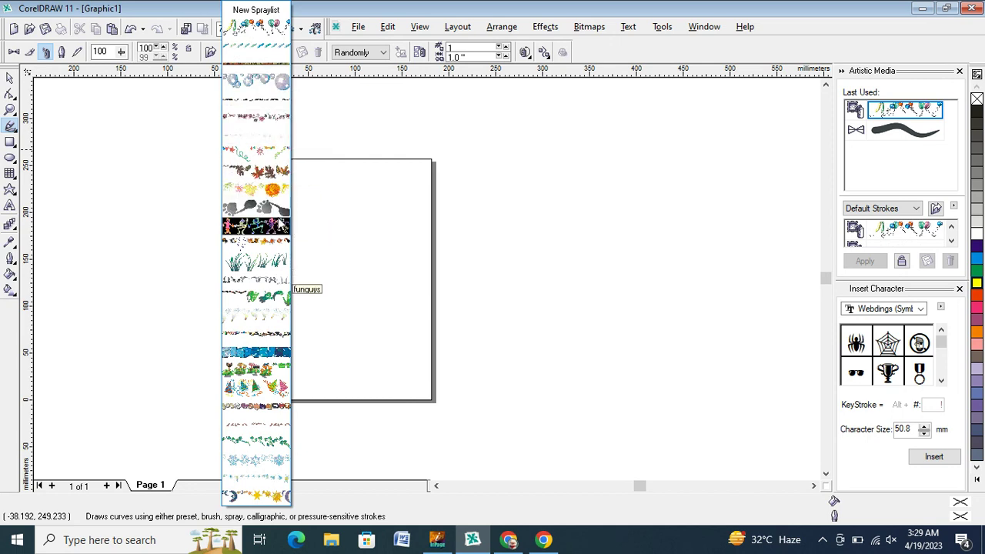
{"action": "left_click", "coordinate": [262, 505]}
Step: Spray four moon-and-star strokes around the page's left, upper right, bottom and lower right areas, and shrink the last one
{"action": "left_click_drag", "start_coordinate": [316, 155], "coordinate": [258, 286]}
{"action": "left_click_drag", "start_coordinate": [366, 147], "coordinate": [538, 306]}
{"action": "mouse_move", "coordinate": [220, 394]}
{"action": "left_mouse_down"}
{"action": "mouse_move", "coordinate": [244, 358]}
{"action": "mouse_move", "coordinate": [315, 372]}
{"action": "mouse_move", "coordinate": [427, 366]}
{"action": "left_mouse_up"}
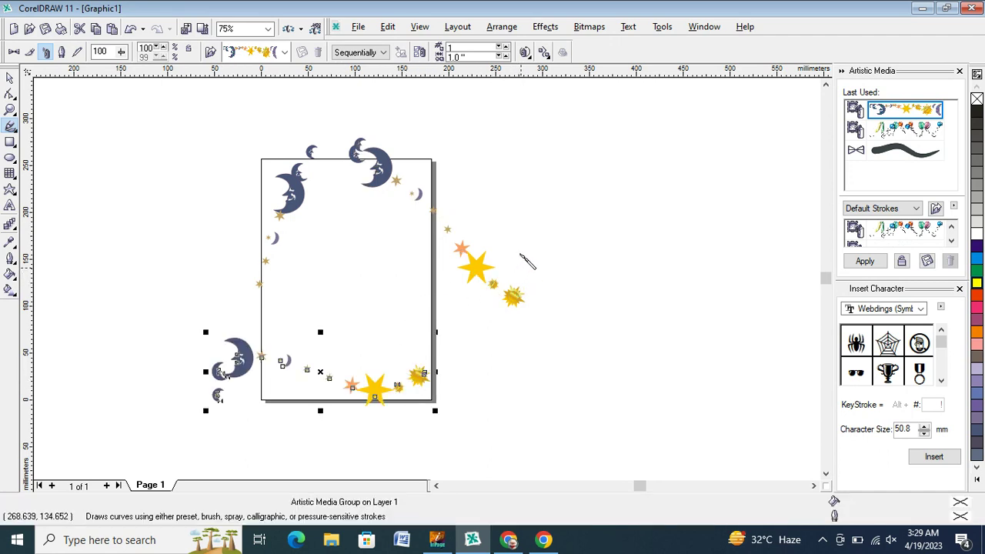
{"action": "mouse_move", "coordinate": [477, 257]}
{"action": "left_mouse_down"}
{"action": "mouse_move", "coordinate": [405, 375]}
{"action": "mouse_move", "coordinate": [303, 463]}
{"action": "mouse_move", "coordinate": [273, 452]}
{"action": "left_mouse_up"}
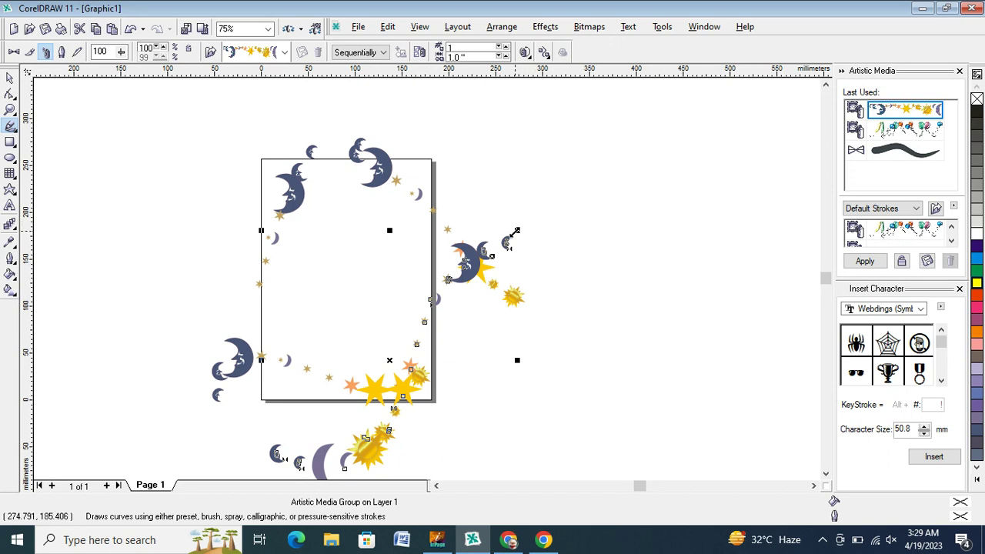
{"action": "left_click_drag", "start_coordinate": [516, 230], "coordinate": [456, 304]}
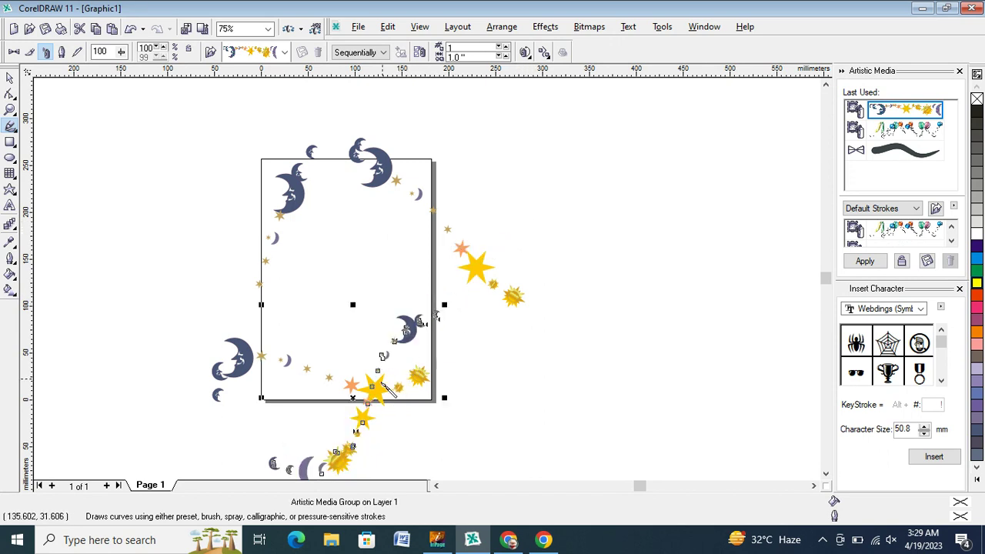
Step: Delete the moon-and-star stroke along the page's left edge
{"action": "left_click", "coordinate": [10, 79]}
{"action": "left_click_drag", "start_coordinate": [296, 199], "coordinate": [222, 173]}
{"action": "key", "text": "Delete"}
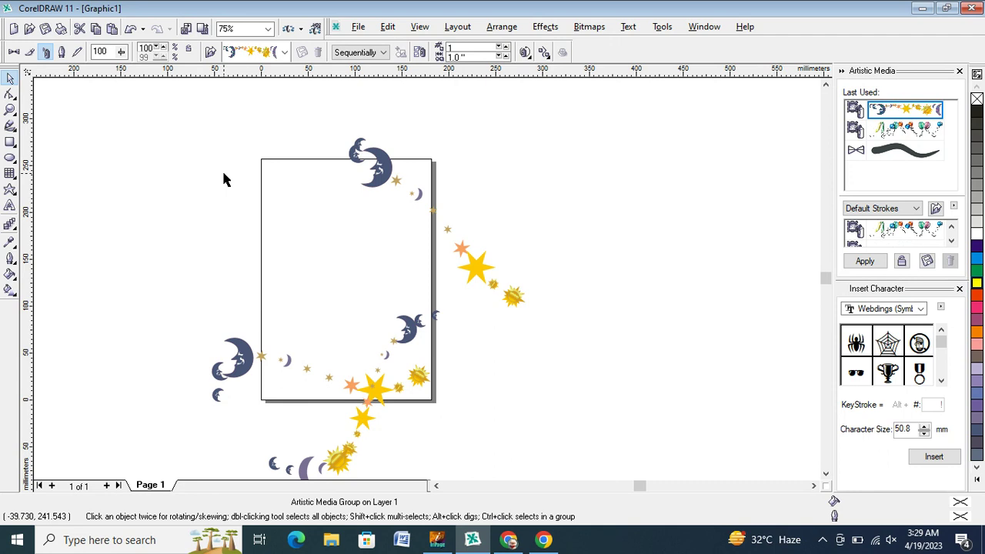
Step: Break apart the diagonal stroke at the page's upper right and delete its separated control curve
{"action": "left_click", "coordinate": [447, 233]}
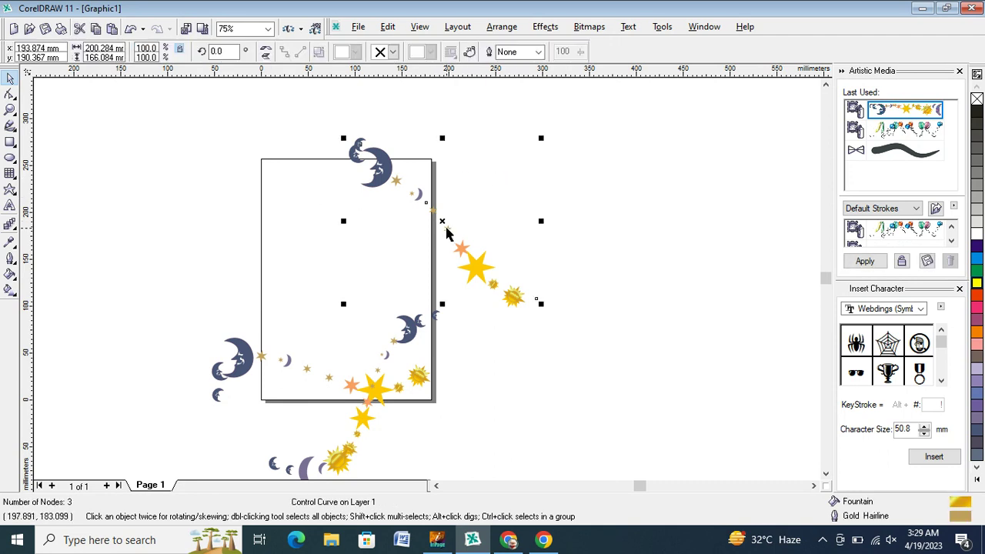
{"action": "key", "text": "ctrl+k"}
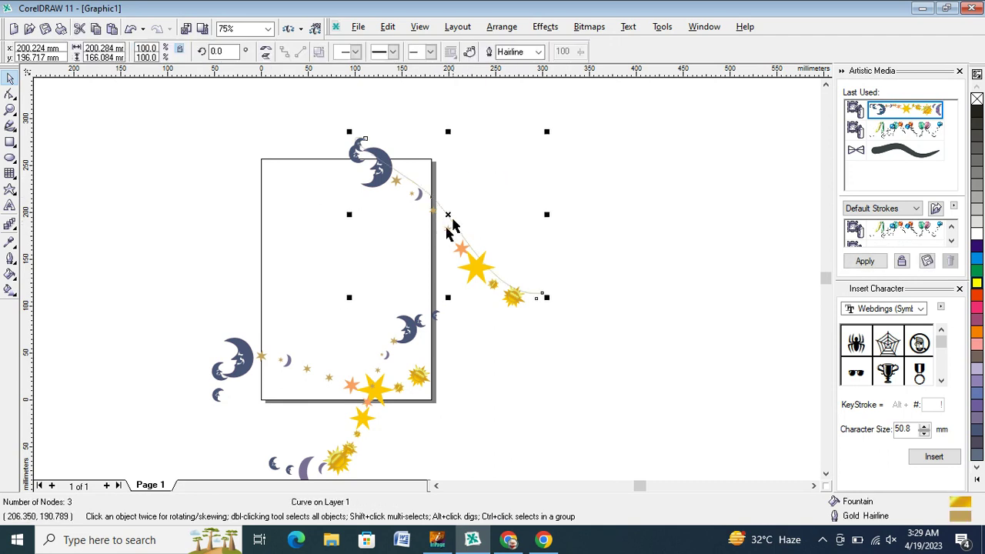
{"action": "left_click_drag", "start_coordinate": [449, 216], "coordinate": [265, 225]}
{"action": "key", "text": "Delete"}
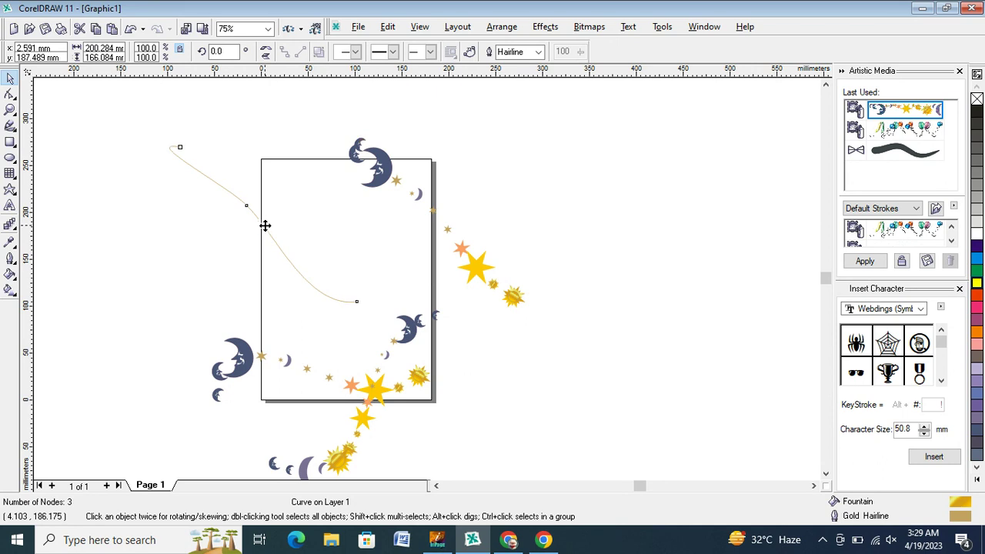
Step: Move the diagonal stroke off the page to the right and the bottom stroke up to the page's top edge
{"action": "left_click_drag", "start_coordinate": [387, 168], "coordinate": [538, 163]}
{"action": "left_click_drag", "start_coordinate": [380, 387], "coordinate": [403, 182]}
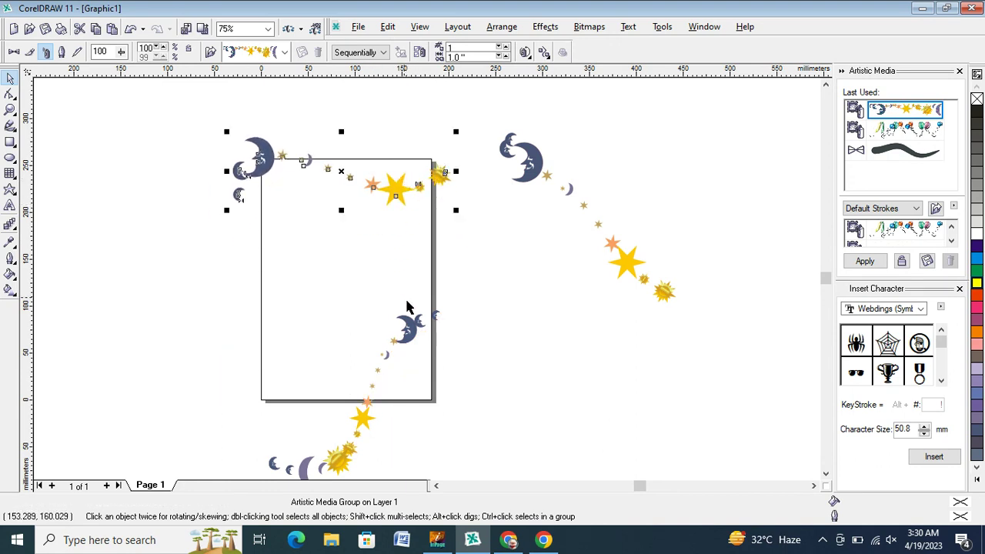
{"action": "left_click", "coordinate": [580, 215]}
Step: Rotate the remaining lower stroke to run roughly horizontally and place it along the page's bottom edge
{"action": "left_click_drag", "start_coordinate": [352, 429], "coordinate": [340, 356]}
{"action": "left_click", "coordinate": [340, 356]}
{"action": "left_click_drag", "start_coordinate": [425, 229], "coordinate": [451, 331]}
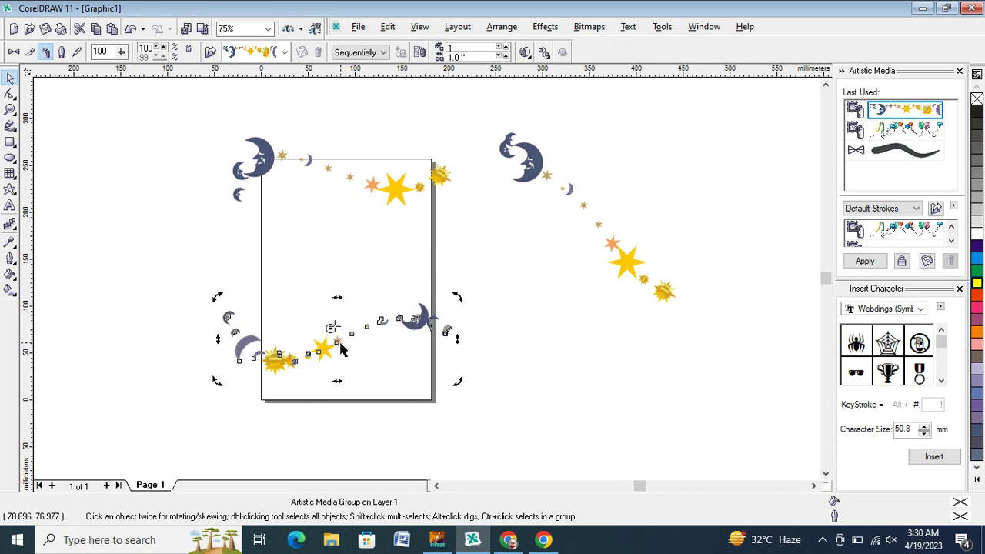
{"action": "left_click_drag", "start_coordinate": [334, 343], "coordinate": [342, 364]}
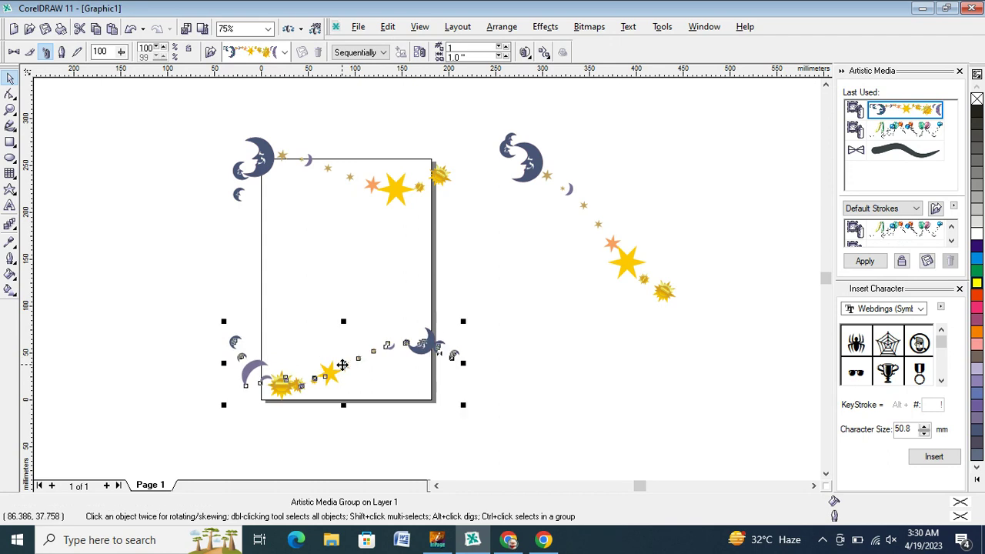
Step: Delete the diagonal moon-and-star stroke lying outside the page
{"action": "left_click", "coordinate": [594, 215]}
{"action": "left_click", "coordinate": [583, 212]}
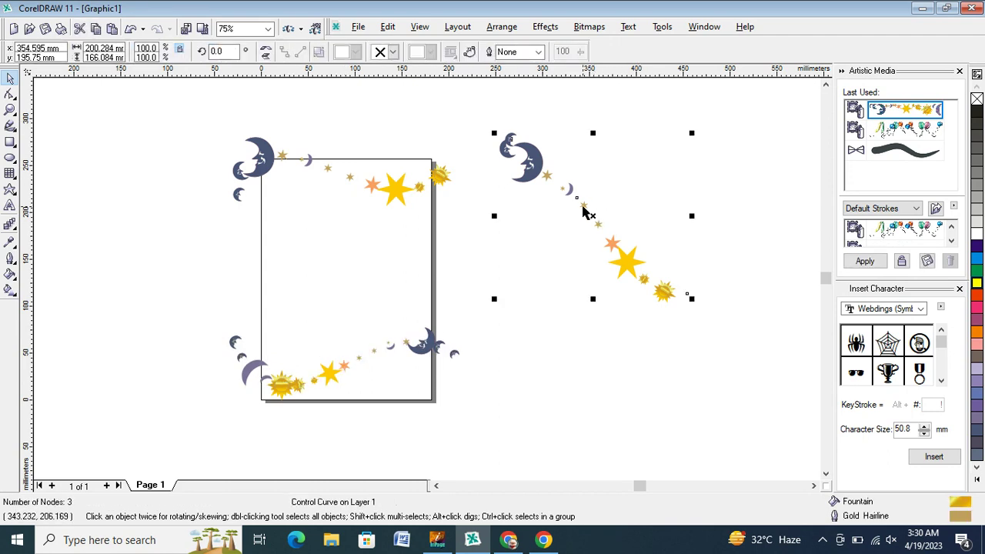
{"action": "key", "text": "Delete"}
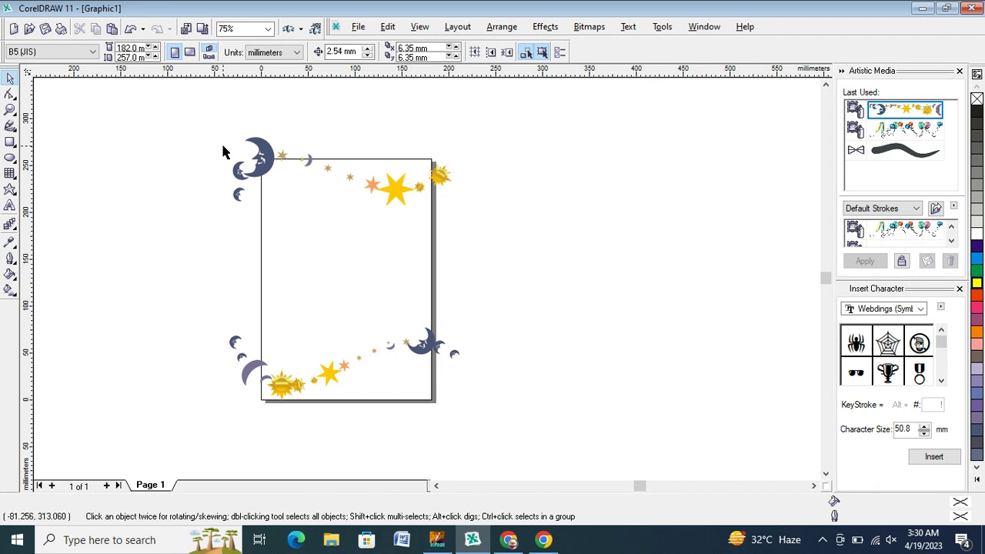
Step: Spray two vertical moon-and-star strokes, one down the page's right side and one down its left side
{"action": "left_click", "coordinate": [10, 126]}
{"action": "mouse_move", "coordinate": [432, 152]}
{"action": "left_mouse_down"}
{"action": "mouse_move", "coordinate": [408, 224]}
{"action": "mouse_move", "coordinate": [426, 351]}
{"action": "mouse_move", "coordinate": [416, 379]}
{"action": "left_mouse_up"}
{"action": "mouse_move", "coordinate": [250, 128]}
{"action": "left_mouse_down"}
{"action": "mouse_move", "coordinate": [276, 162]}
{"action": "mouse_move", "coordinate": [275, 338]}
{"action": "mouse_move", "coordinate": [262, 411]}
{"action": "mouse_move", "coordinate": [272, 422]}
{"action": "left_mouse_up"}
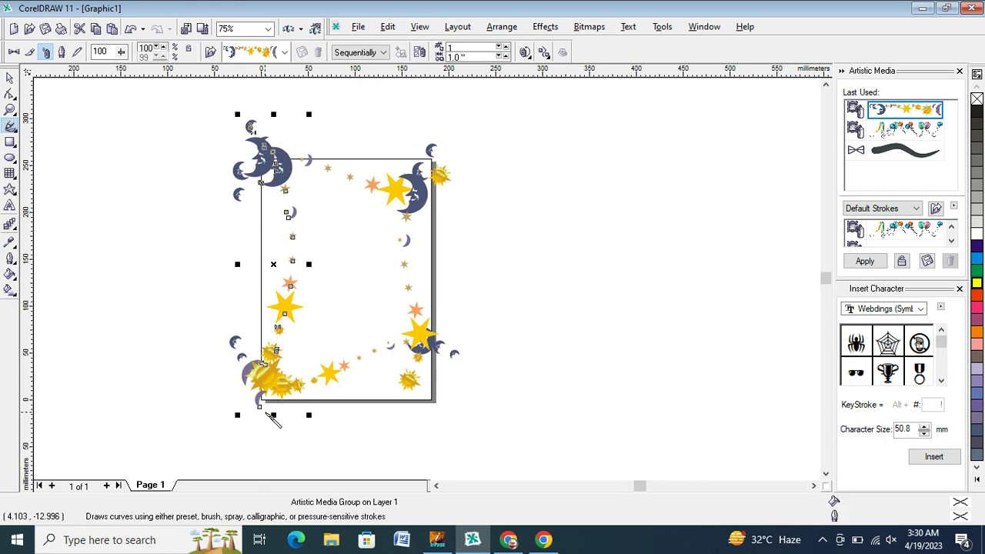
Step: Move the right stroke just outside the page's right edge and shift the left stroke slightly up and outward
{"action": "left_click", "coordinate": [11, 79]}
{"action": "left_click_drag", "start_coordinate": [408, 277], "coordinate": [457, 270]}
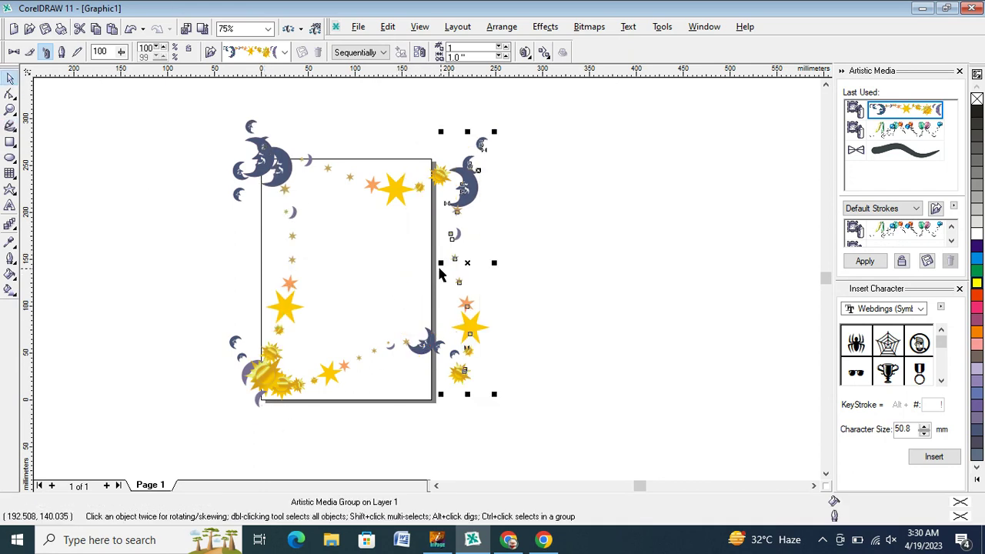
{"action": "left_click", "coordinate": [226, 273]}
{"action": "mouse_move", "coordinate": [282, 323]}
{"action": "left_mouse_down"}
{"action": "mouse_move", "coordinate": [284, 266]}
{"action": "mouse_move", "coordinate": [269, 305]}
{"action": "left_mouse_up"}
{"action": "left_click", "coordinate": [321, 248]}
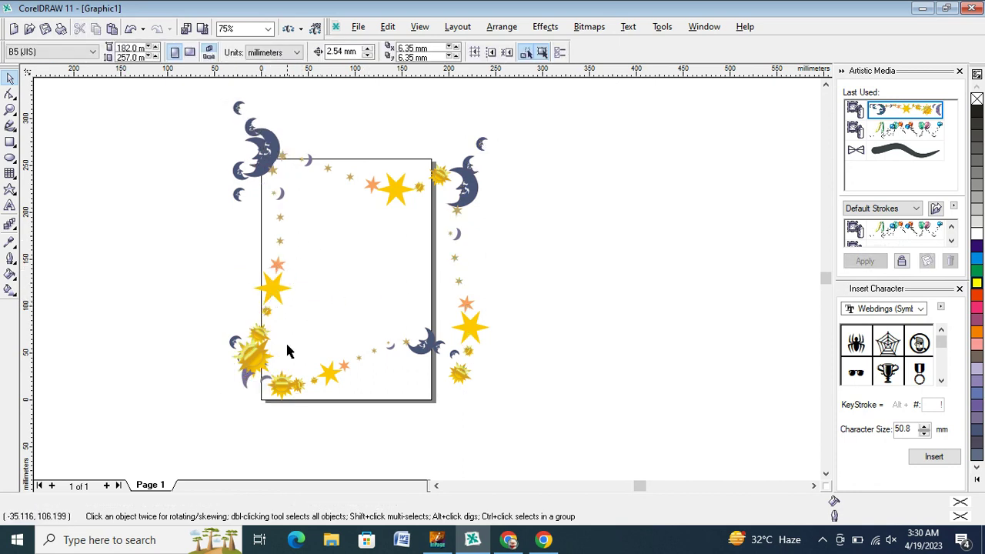
Step: Paste the Urdu greeting عید کا دوسرا دن مبارک ہو and scale it down to about 887 mm wide
{"action": "key", "text": "ctrl+v"}
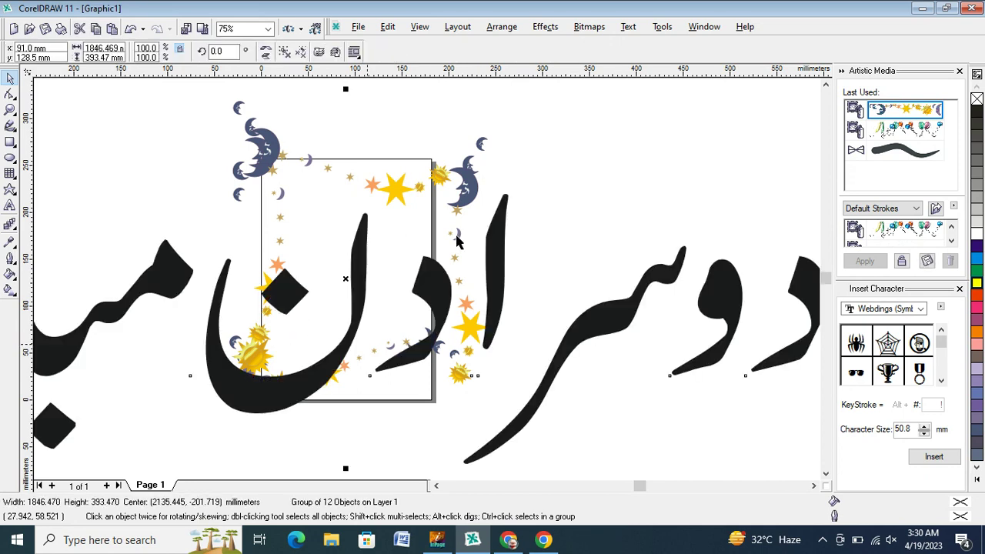
{"action": "left_click", "coordinate": [814, 486]}
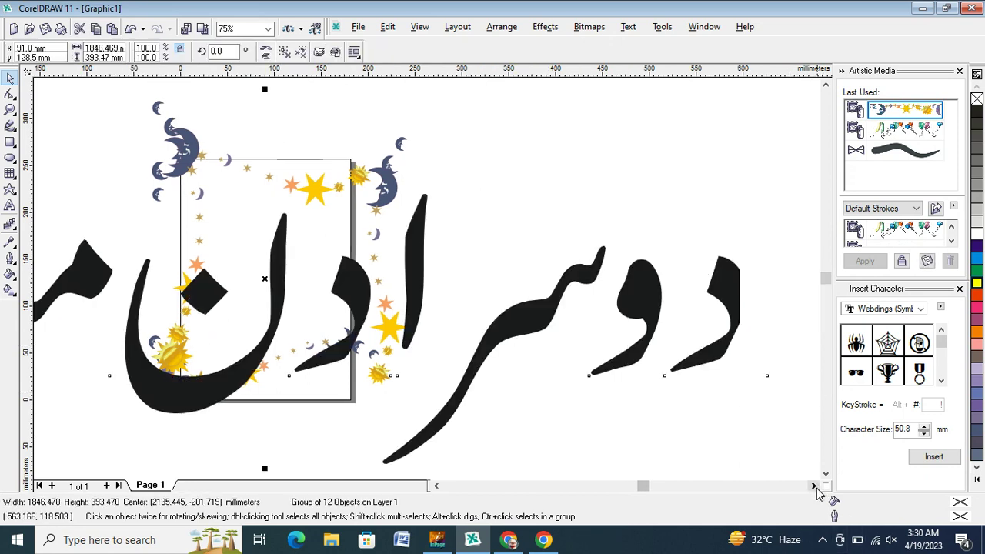
{"action": "left_click", "coordinate": [813, 486]}
{"action": "left_click", "coordinate": [814, 486]}
{"action": "left_click", "coordinate": [814, 486]}
{"action": "left_click", "coordinate": [814, 486]}
{"action": "left_click", "coordinate": [814, 486]}
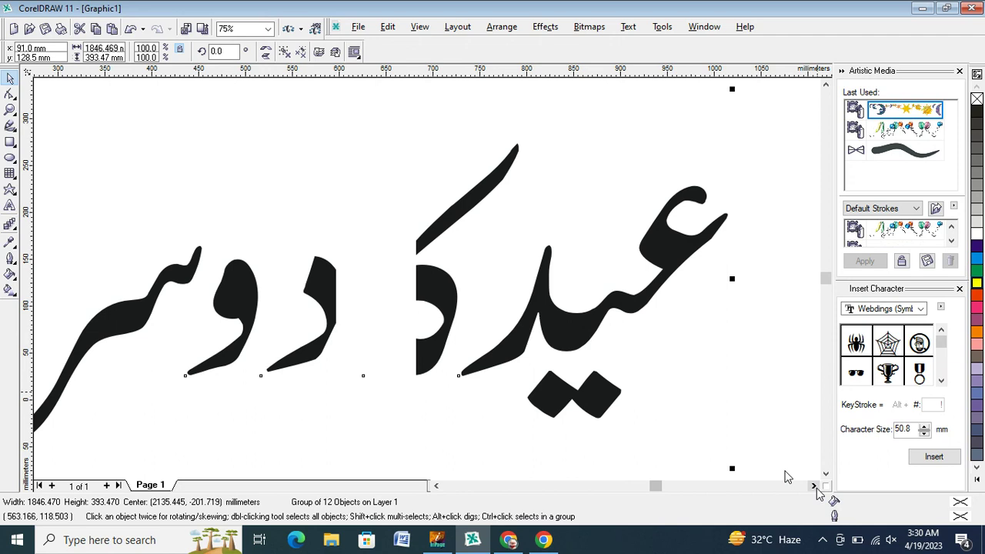
{"action": "left_click_drag", "start_coordinate": [731, 92], "coordinate": [493, 286]}
Step: Scale the greeting group further down to about 692 mm wide and move it up beside the page's left edge
{"action": "left_click", "coordinate": [437, 486]}
{"action": "left_click", "coordinate": [436, 486]}
{"action": "left_click_drag", "start_coordinate": [436, 486], "coordinate": [436, 486]}
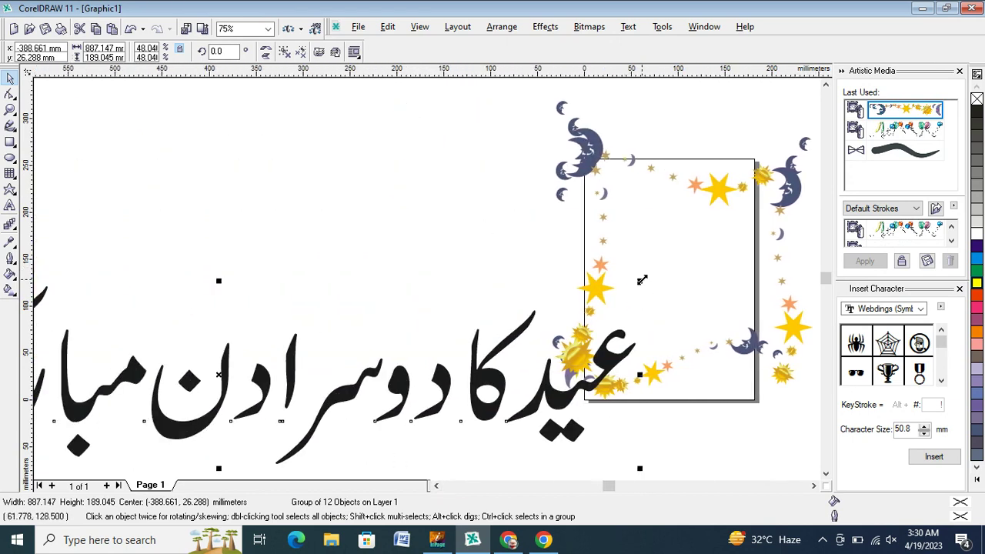
{"action": "left_click_drag", "start_coordinate": [566, 305], "coordinate": [402, 338]}
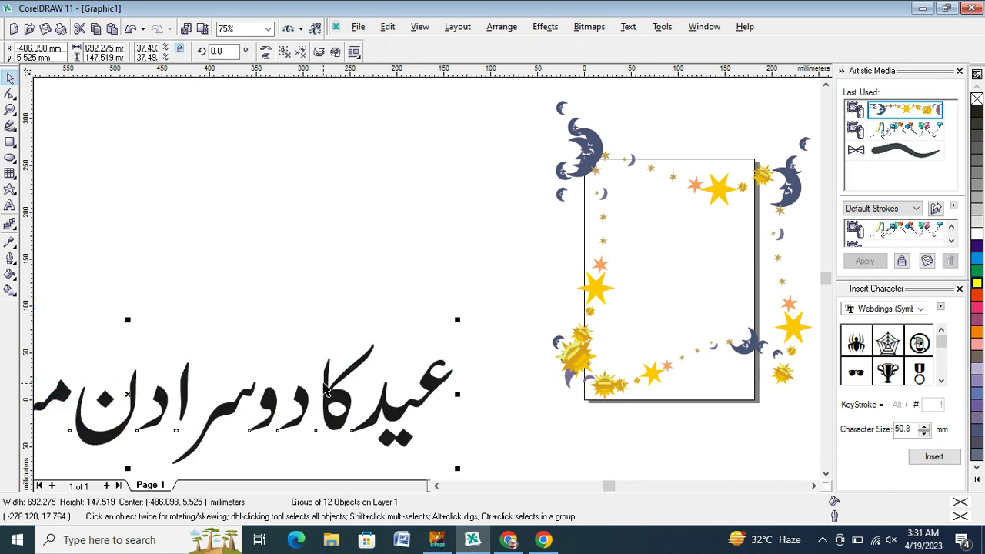
{"action": "left_click_drag", "start_coordinate": [305, 412], "coordinate": [441, 278]}
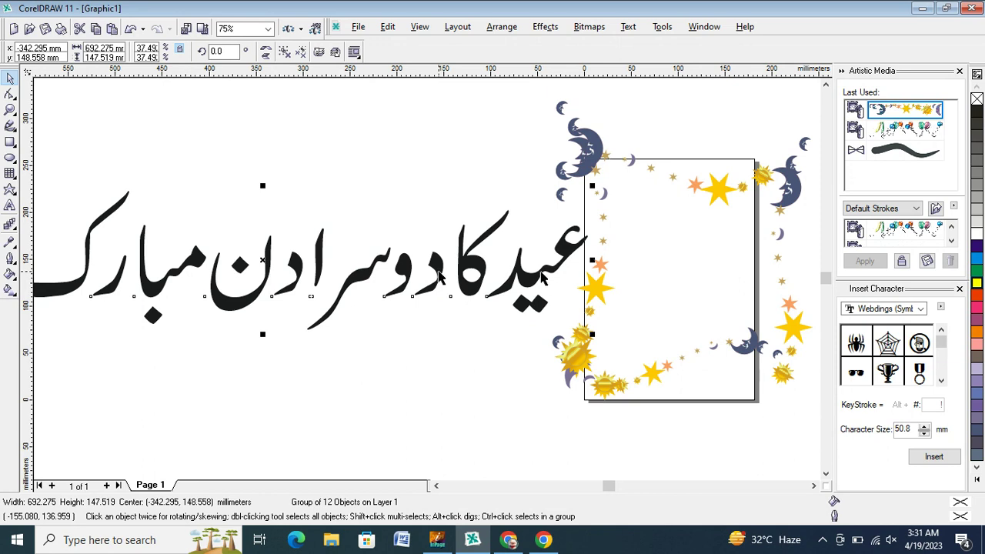
Step: Ungroup the greeting text and shrink all its pieces together to about 492.6 points, placed to the left of the page
{"action": "key", "text": "ctrl+u"}
{"action": "left_click_drag", "start_coordinate": [538, 280], "coordinate": [400, 322]}
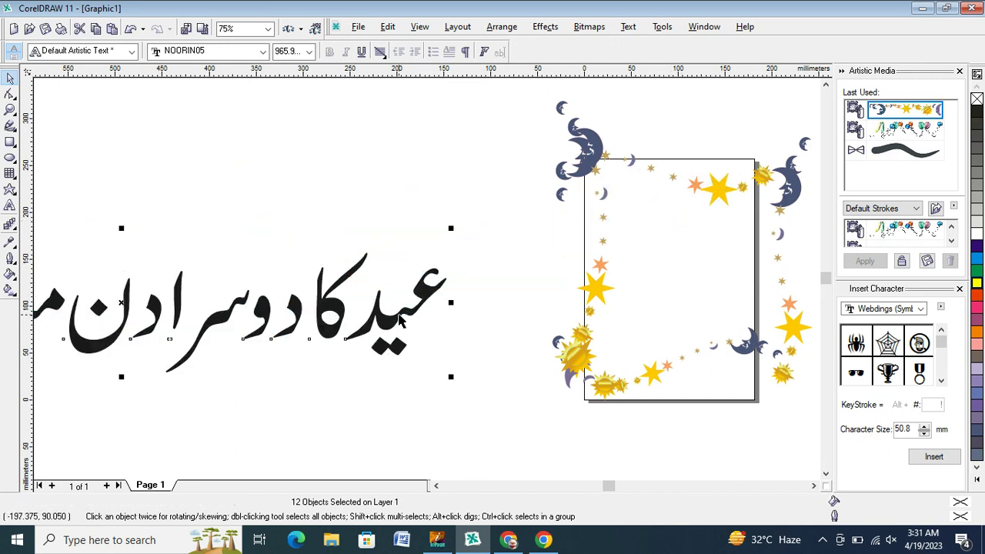
{"action": "left_click_drag", "start_coordinate": [400, 322], "coordinate": [460, 293]}
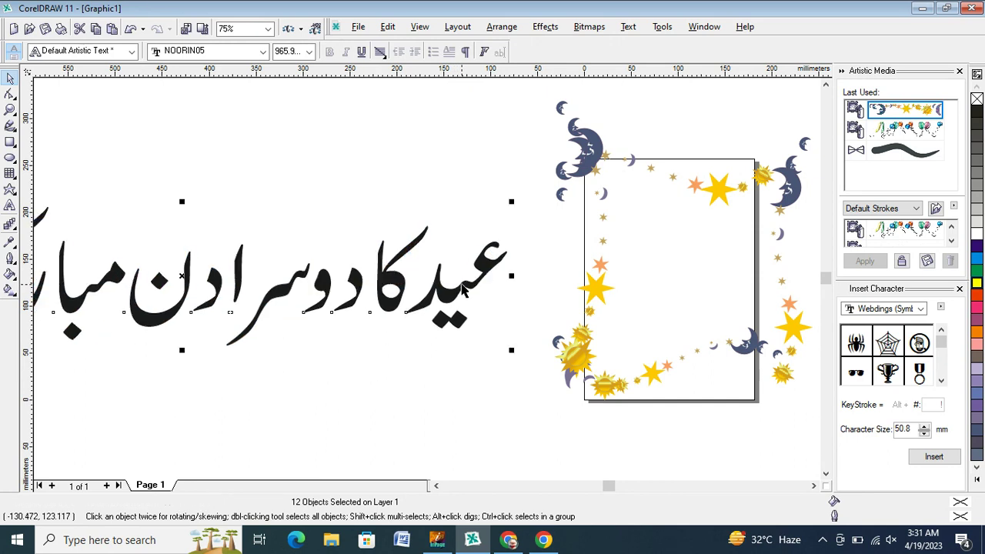
{"action": "left_click", "coordinate": [461, 292]}
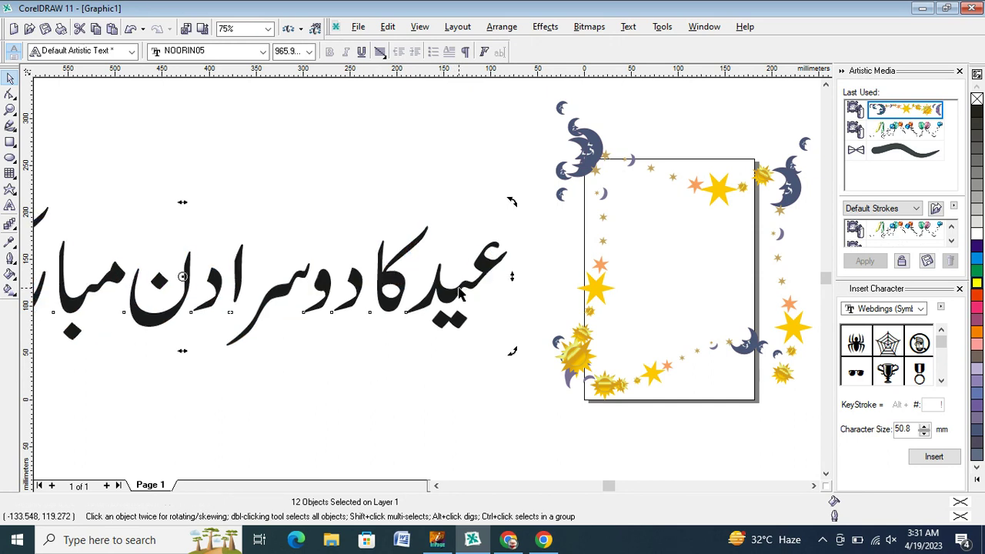
{"action": "left_click_drag", "start_coordinate": [460, 294], "coordinate": [536, 269]}
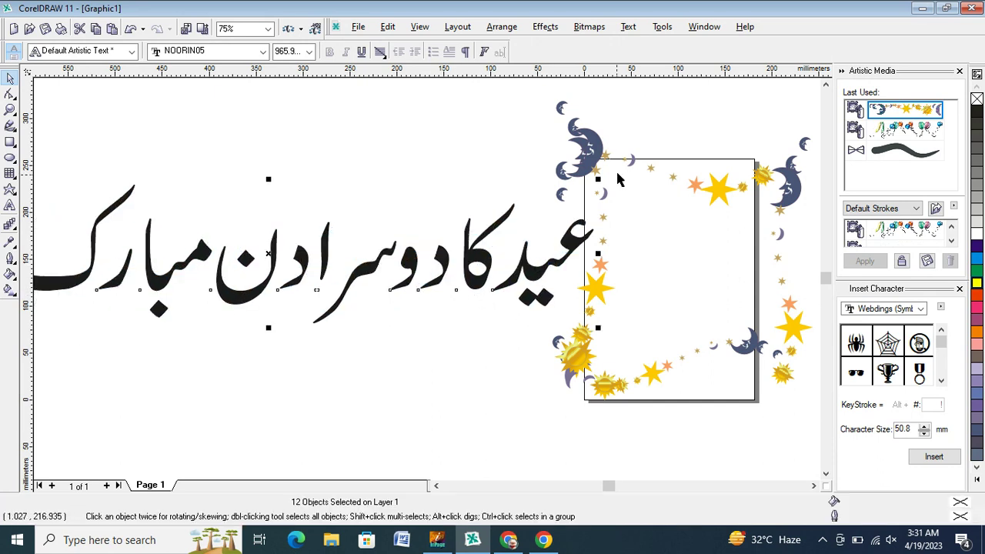
{"action": "left_click_drag", "start_coordinate": [598, 179], "coordinate": [462, 279]}
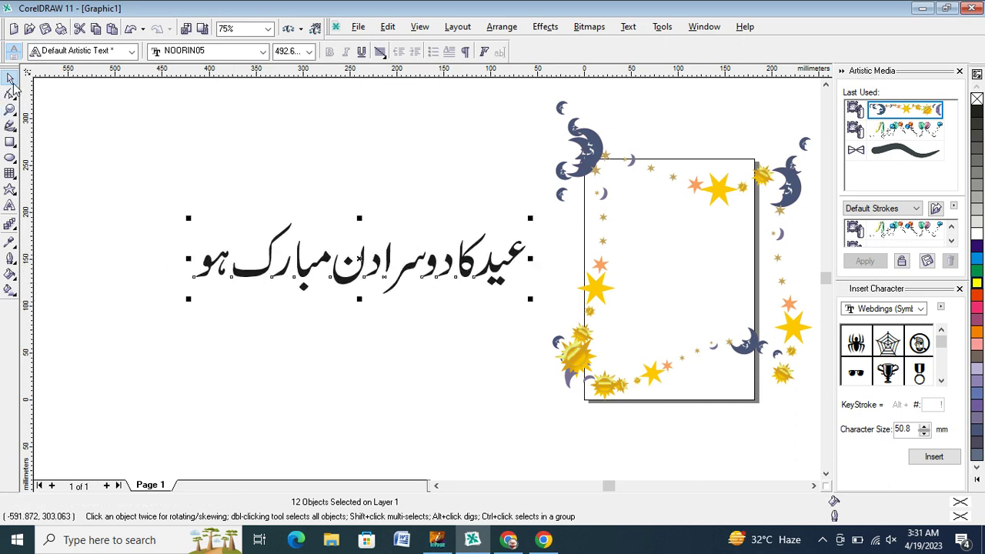
{"action": "left_click", "coordinate": [305, 279]}
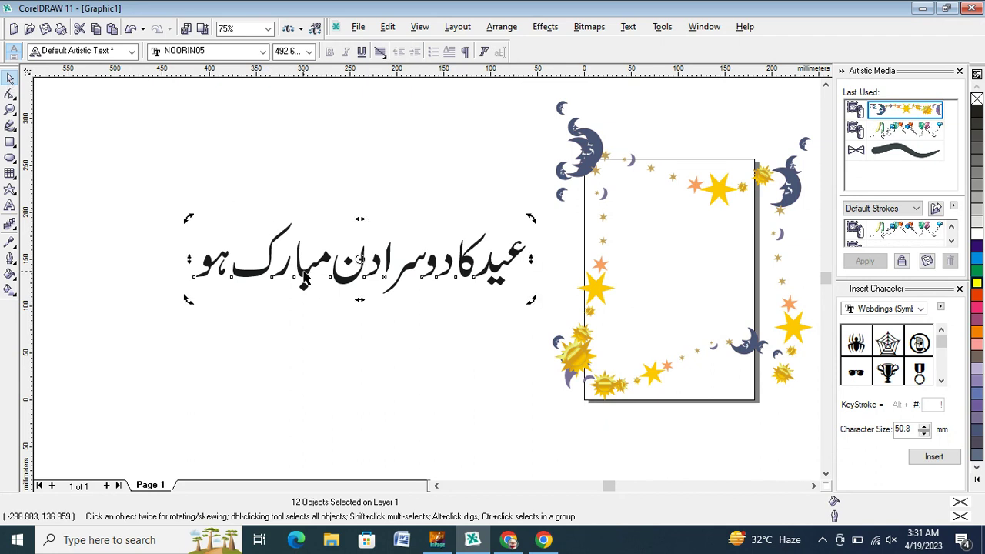
{"action": "left_click", "coordinate": [329, 395]}
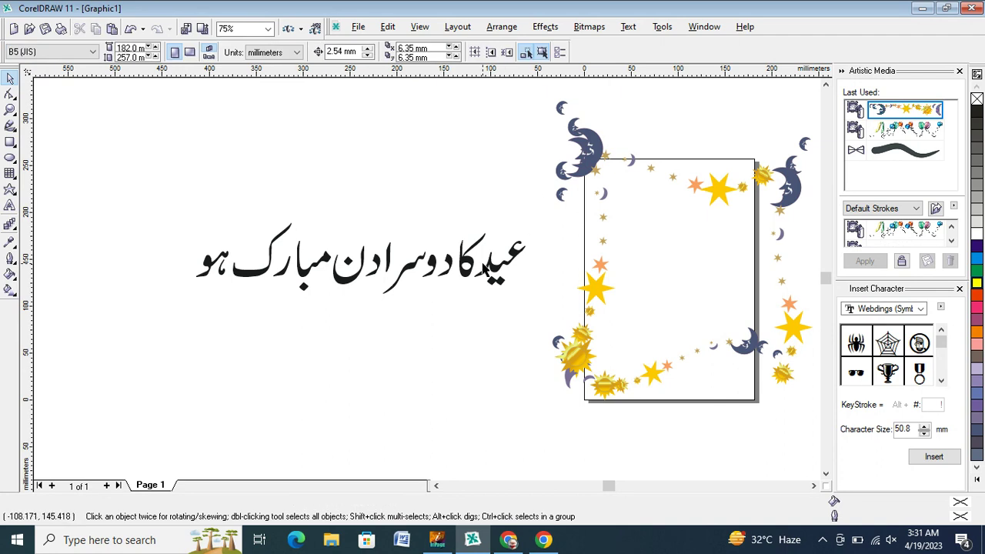
Step: Move the words عید, کا, دوسرا and دن onto the page in a staggered layout running downward
{"action": "left_click_drag", "start_coordinate": [490, 270], "coordinate": [717, 233]}
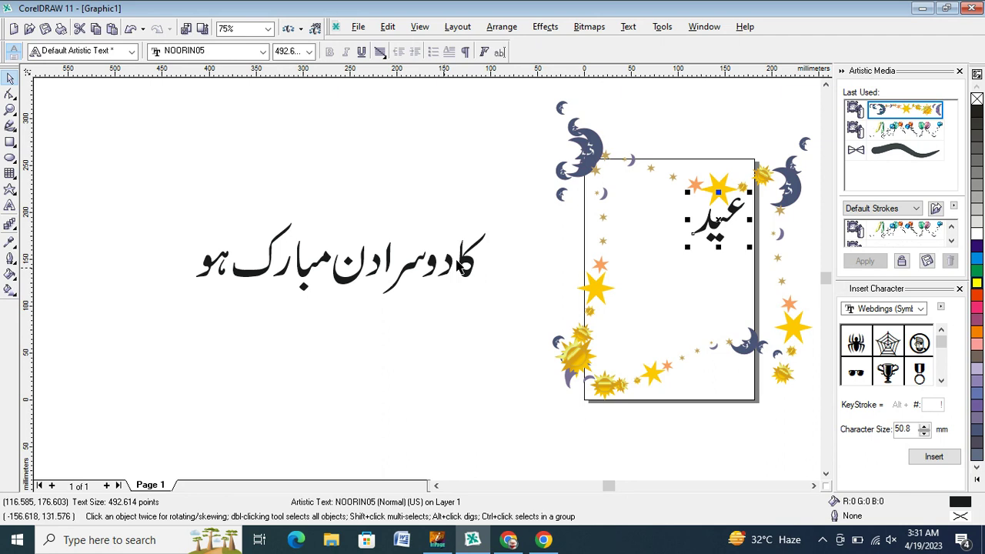
{"action": "left_click_drag", "start_coordinate": [468, 263], "coordinate": [684, 261]}
{"action": "left_click_drag", "start_coordinate": [379, 237], "coordinate": [467, 307]}
{"action": "left_click_drag", "start_coordinate": [416, 265], "coordinate": [652, 286]}
{"action": "left_click_drag", "start_coordinate": [333, 244], "coordinate": [421, 316]}
{"action": "left_click_drag", "start_coordinate": [347, 270], "coordinate": [333, 259]}
{"action": "left_click_drag", "start_coordinate": [385, 308], "coordinate": [394, 302]}
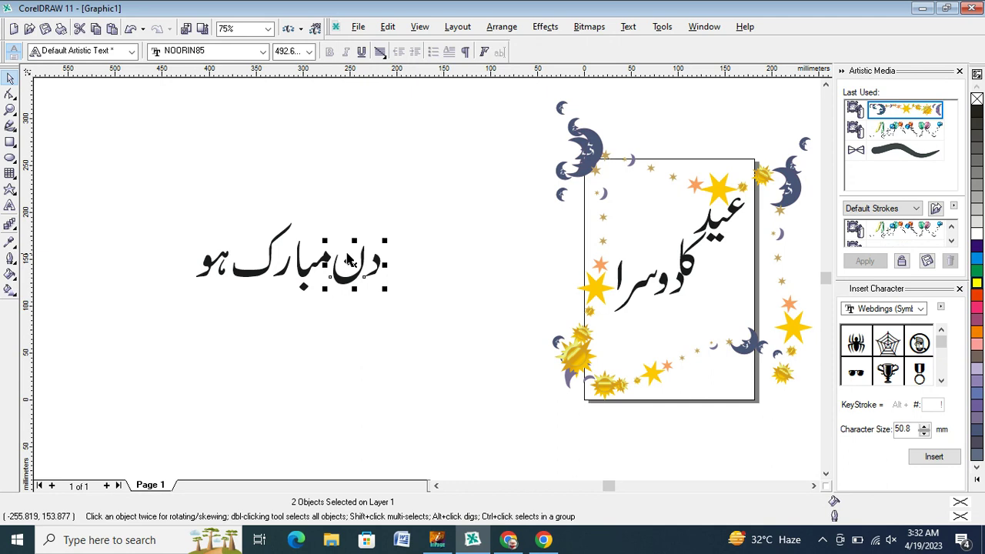
{"action": "left_click_drag", "start_coordinate": [355, 264], "coordinate": [727, 311]}
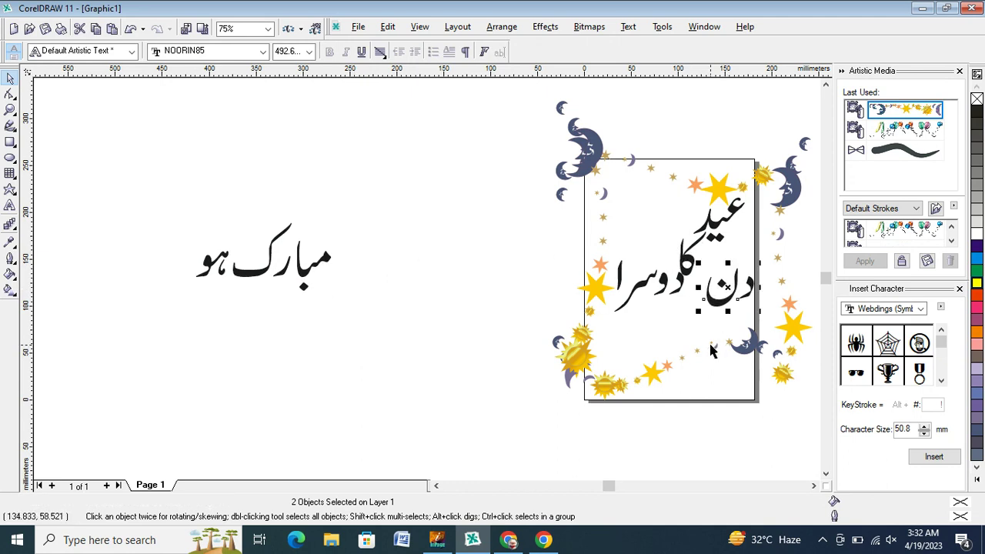
Step: Shift the bottom moon-and-star stroke down past the page's bottom edge and reposition the two letter shapes of دن slightly lower inside the page
{"action": "left_click", "coordinate": [687, 365]}
{"action": "left_click_drag", "start_coordinate": [666, 374], "coordinate": [662, 413]}
{"action": "left_click_drag", "start_coordinate": [735, 301], "coordinate": [714, 331]}
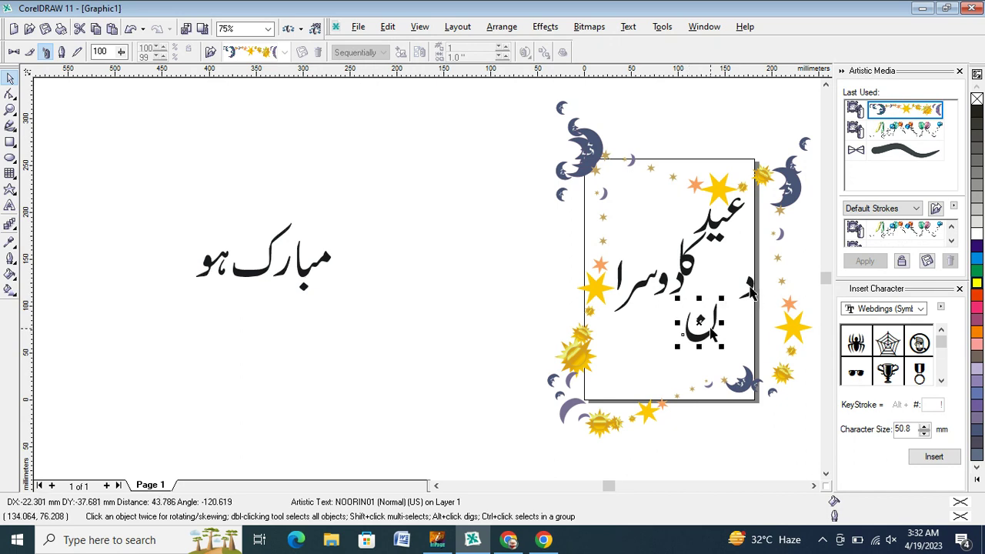
{"action": "mouse_move", "coordinate": [750, 291]}
{"action": "left_mouse_down"}
{"action": "mouse_move", "coordinate": [744, 312]}
{"action": "mouse_move", "coordinate": [739, 303]}
{"action": "left_mouse_up"}
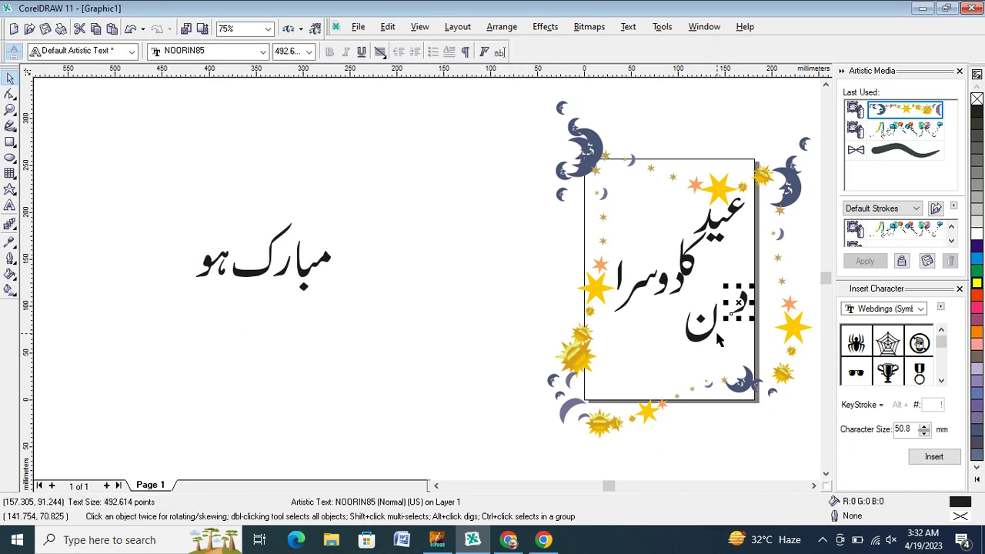
{"action": "left_click_drag", "start_coordinate": [715, 337], "coordinate": [730, 317]}
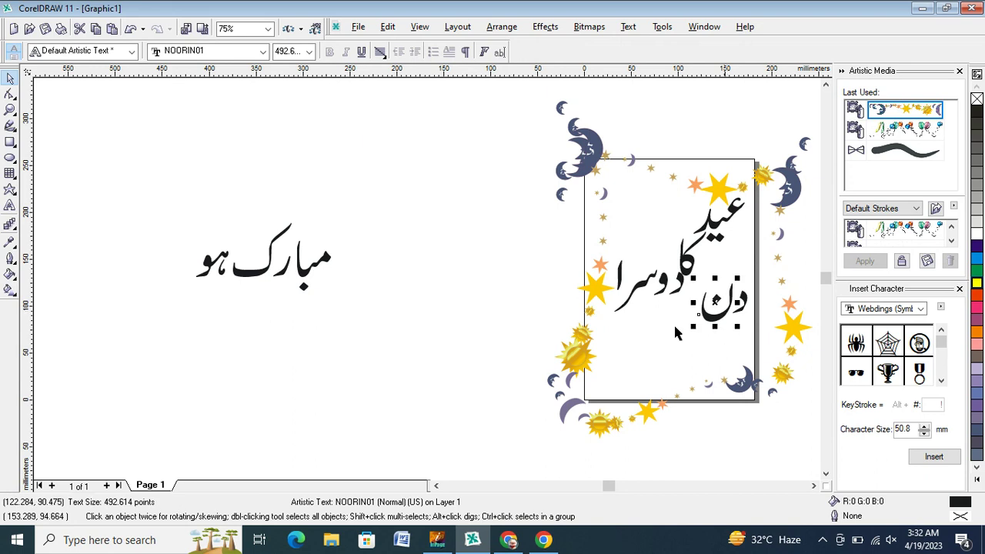
Step: Move مبارک below the other words on the page and place ہو in the page's bottom-left corner
{"action": "left_click_drag", "start_coordinate": [231, 235], "coordinate": [347, 304]}
{"action": "left_click_drag", "start_coordinate": [239, 226], "coordinate": [282, 319]}
{"action": "left_click_drag", "start_coordinate": [358, 309], "coordinate": [357, 309]}
{"action": "left_click_drag", "start_coordinate": [222, 205], "coordinate": [360, 310]}
{"action": "left_click_drag", "start_coordinate": [281, 260], "coordinate": [668, 344]}
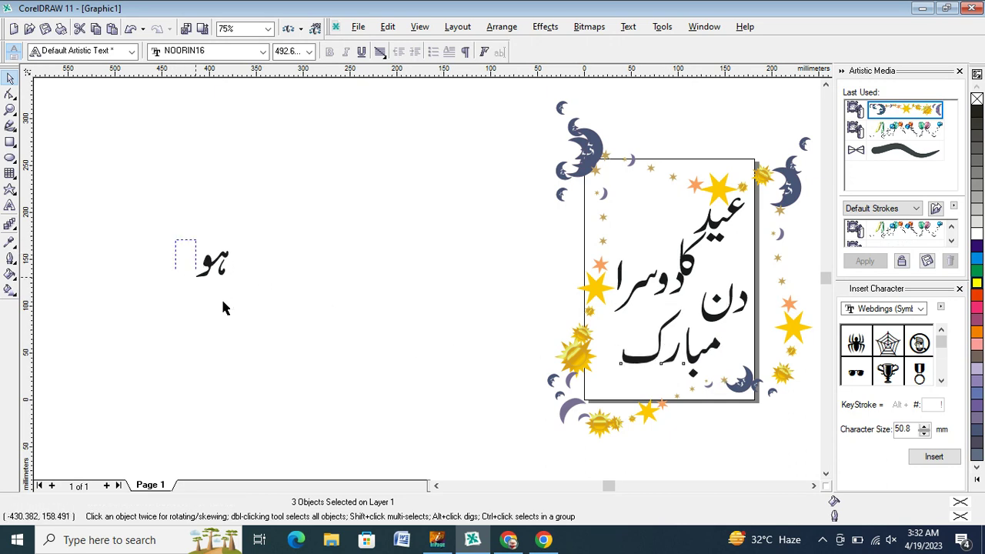
{"action": "left_click", "coordinate": [194, 269]}
{"action": "left_click_drag", "start_coordinate": [204, 270], "coordinate": [603, 385]}
Step: Shift the word کا slightly up and left, clear of the word دوسرا
{"action": "left_click_drag", "start_coordinate": [663, 220], "coordinate": [724, 284]}
{"action": "left_click_drag", "start_coordinate": [690, 255], "coordinate": [683, 240]}
{"action": "left_click", "coordinate": [448, 287]}
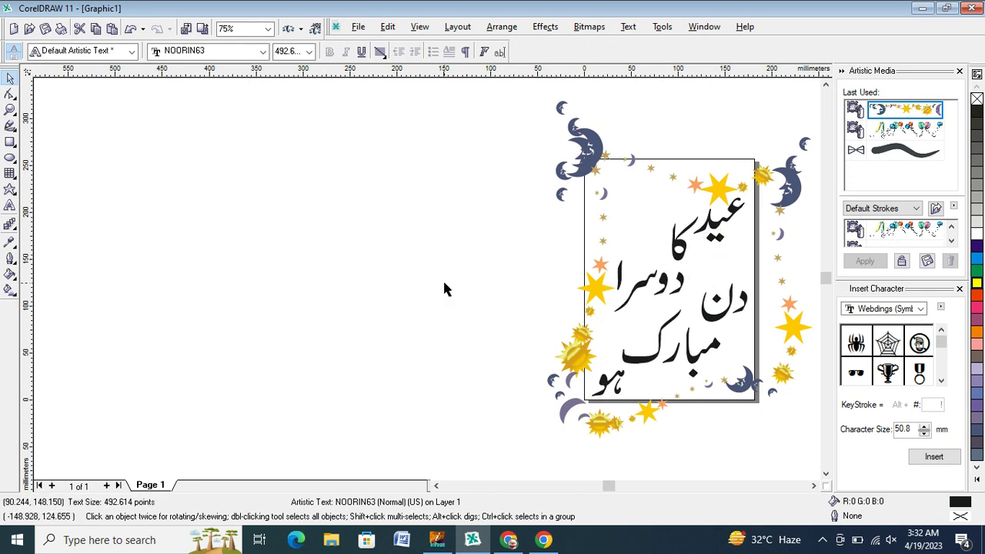
Step: Fill the word عید with Blue and the word کا with Green
{"action": "left_click", "coordinate": [813, 486]}
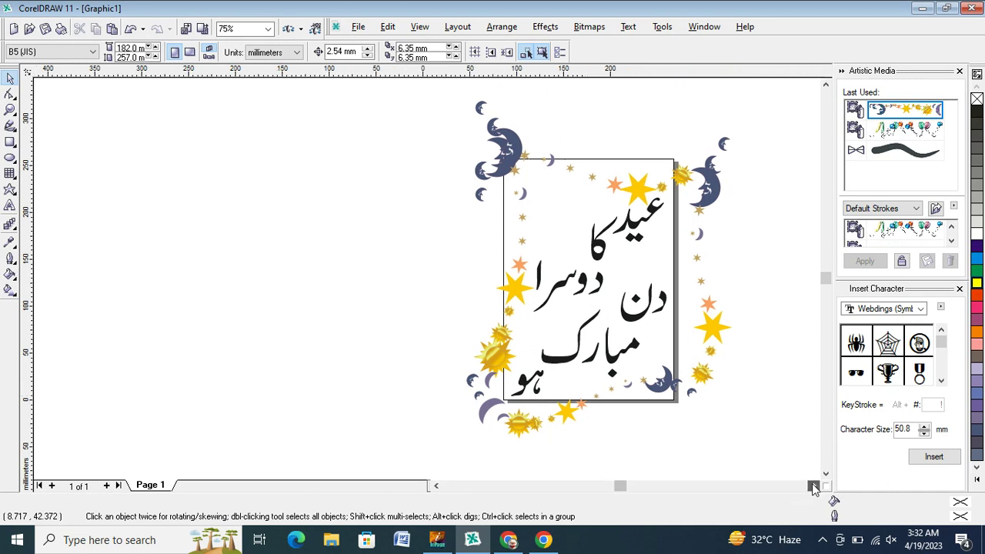
{"action": "left_click", "coordinate": [814, 486]}
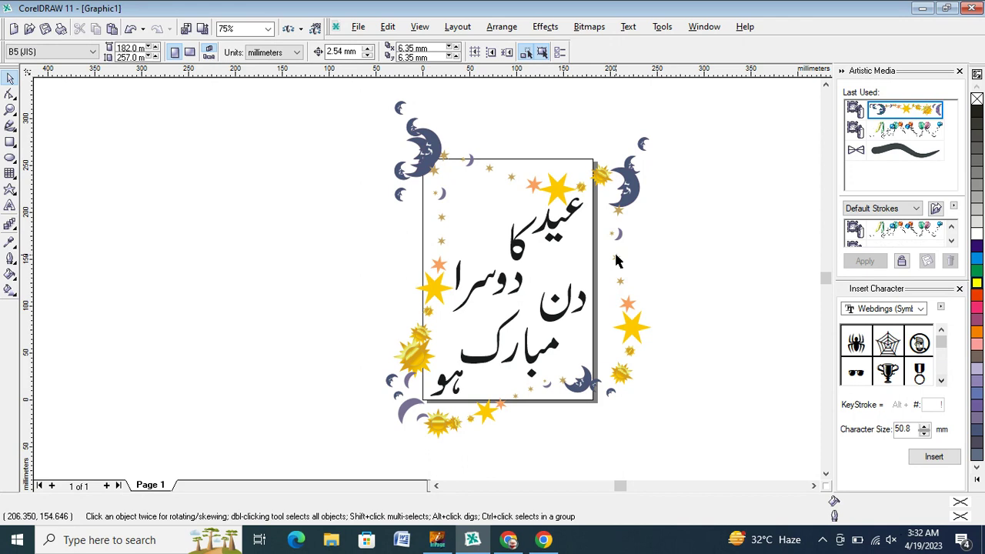
{"action": "left_click", "coordinate": [545, 221]}
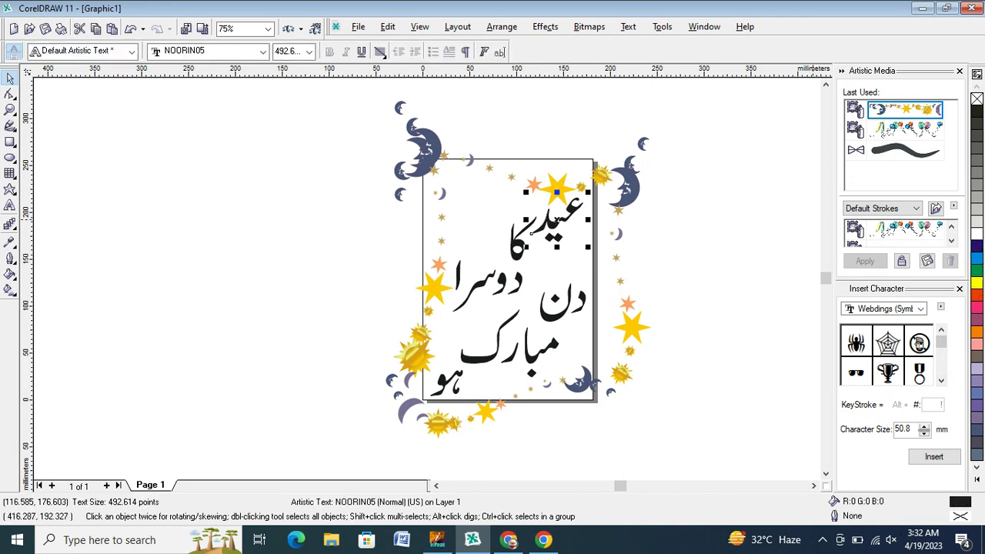
{"action": "left_click", "coordinate": [516, 235]}
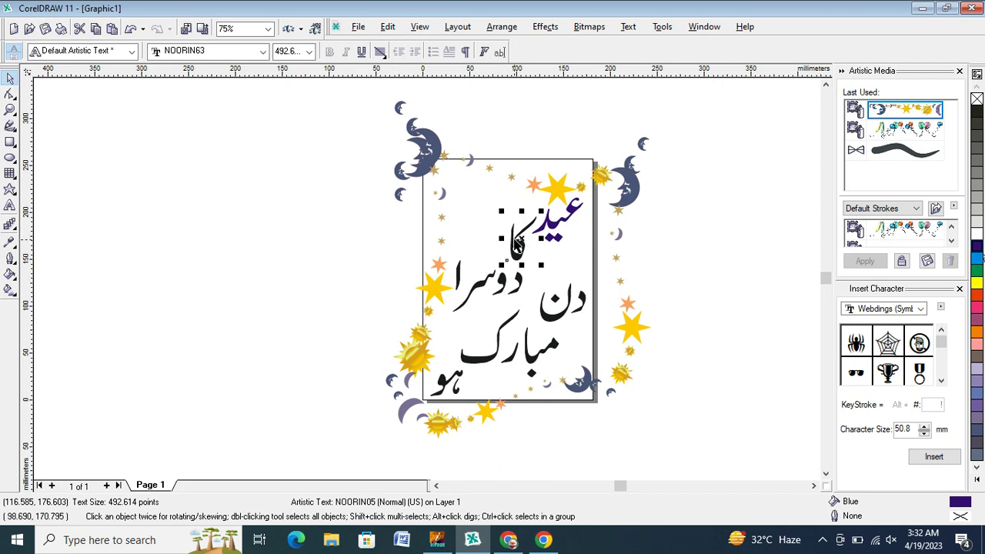
{"action": "left_click", "coordinate": [977, 271]}
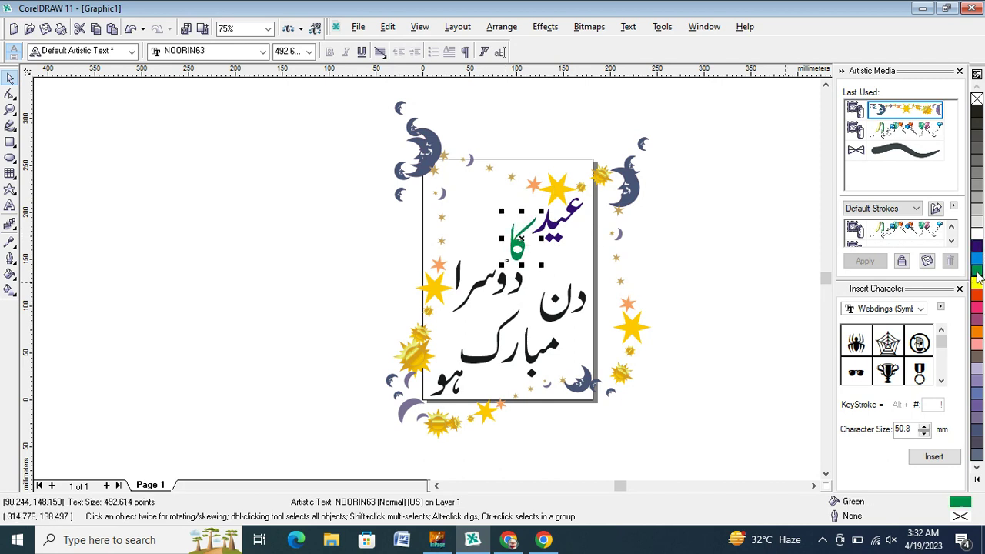
Step: Move the left vertical moon-and-star stroke down and slightly outward along the page's left edge
{"action": "mouse_move", "coordinate": [437, 263]}
{"action": "left_mouse_down"}
{"action": "mouse_move", "coordinate": [510, 304]}
{"action": "mouse_move", "coordinate": [419, 333]}
{"action": "mouse_move", "coordinate": [425, 316]}
{"action": "left_mouse_up"}
{"action": "key", "text": "Tab"}
{"action": "key", "text": "Tab"}
{"action": "key", "text": "Tab"}
{"action": "key", "text": "Tab"}
{"action": "key", "text": "Tab"}
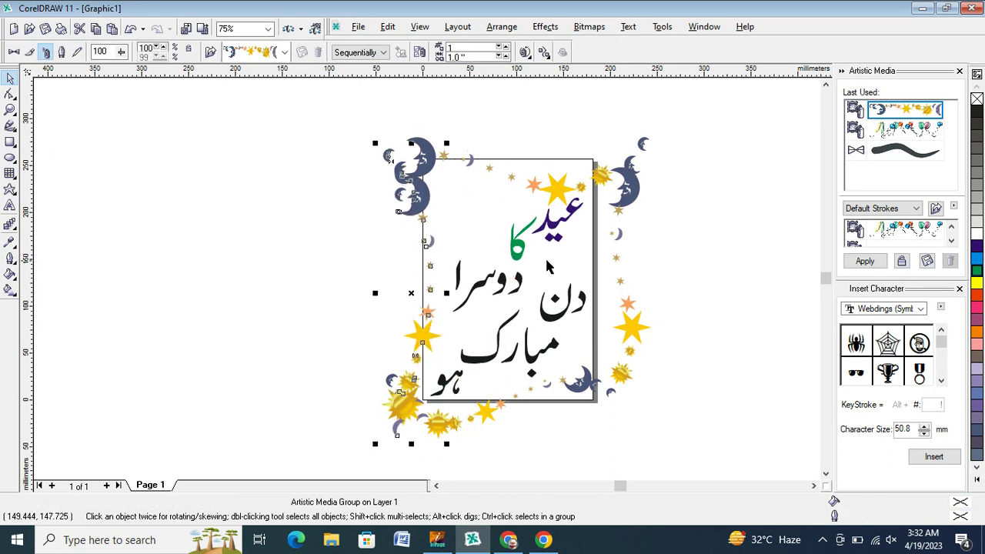
Step: Fill the word دوسرا with light blue and the word دن with salmon pink
{"action": "left_click_drag", "start_coordinate": [448, 258], "coordinate": [531, 318]}
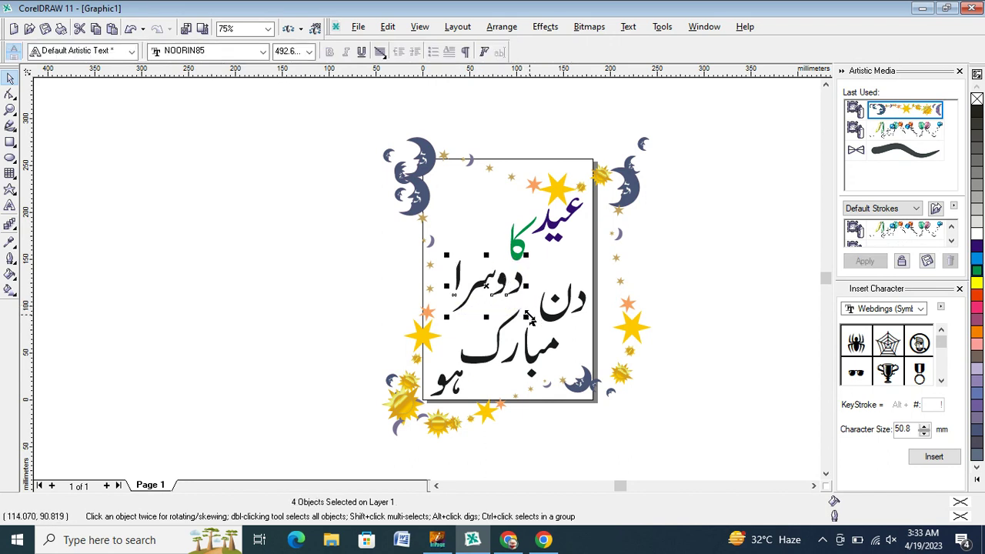
{"action": "left_click", "coordinate": [976, 259]}
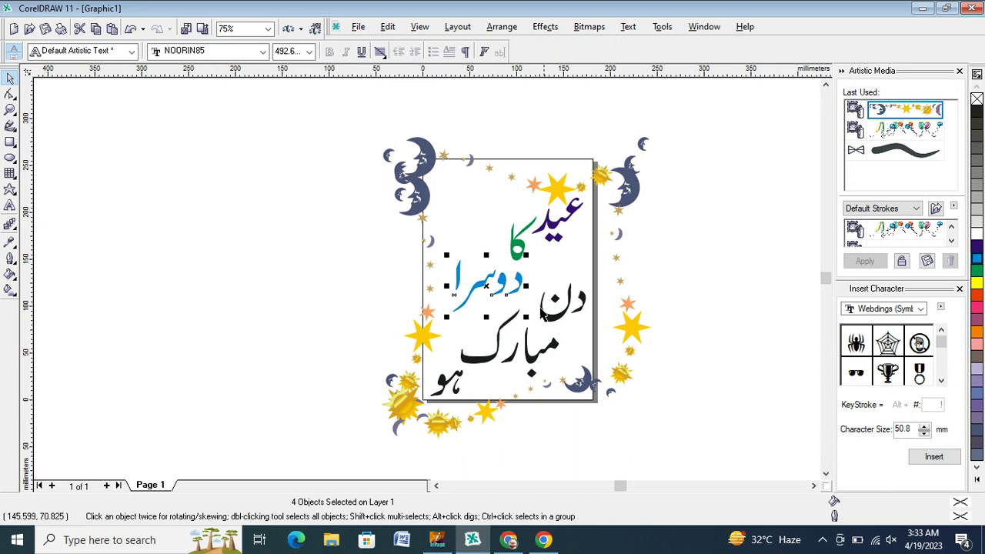
{"action": "left_click_drag", "start_coordinate": [531, 285], "coordinate": [589, 337]}
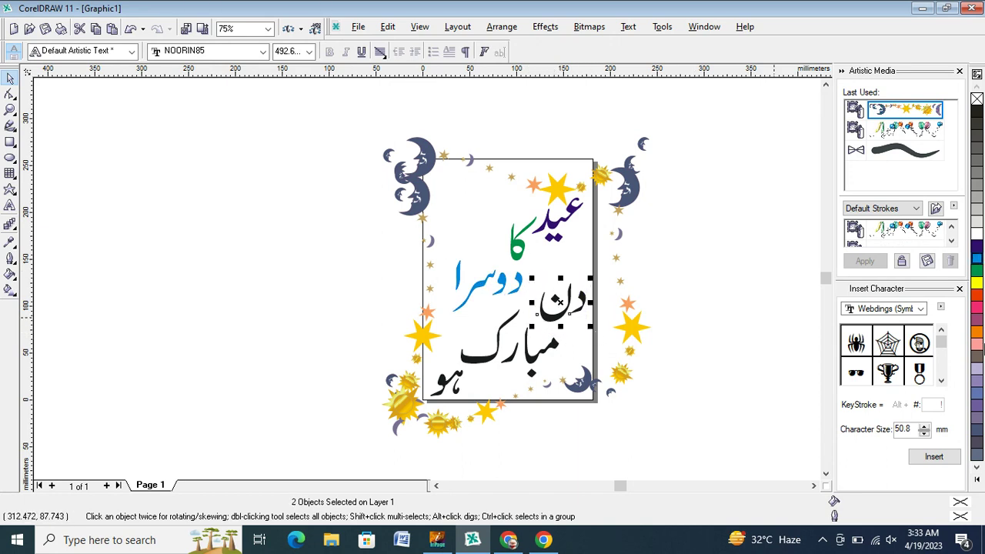
{"action": "left_click", "coordinate": [976, 344]}
Step: Fill all letter pieces of the word مبارک with Magenta
{"action": "left_click_drag", "start_coordinate": [450, 318], "coordinate": [595, 393]}
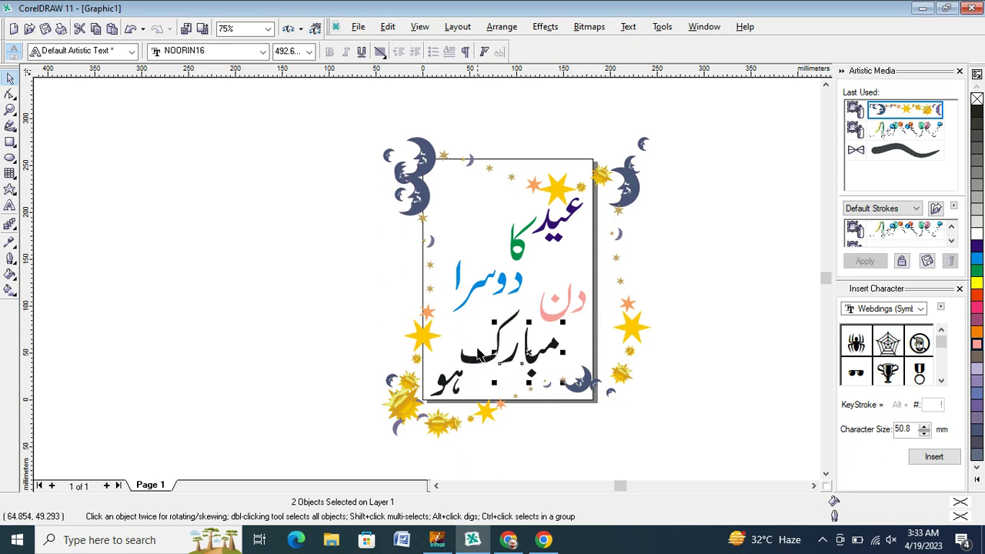
{"action": "left_click_drag", "start_coordinate": [460, 330], "coordinate": [554, 379]}
{"action": "left_click_drag", "start_coordinate": [564, 324], "coordinate": [459, 368]}
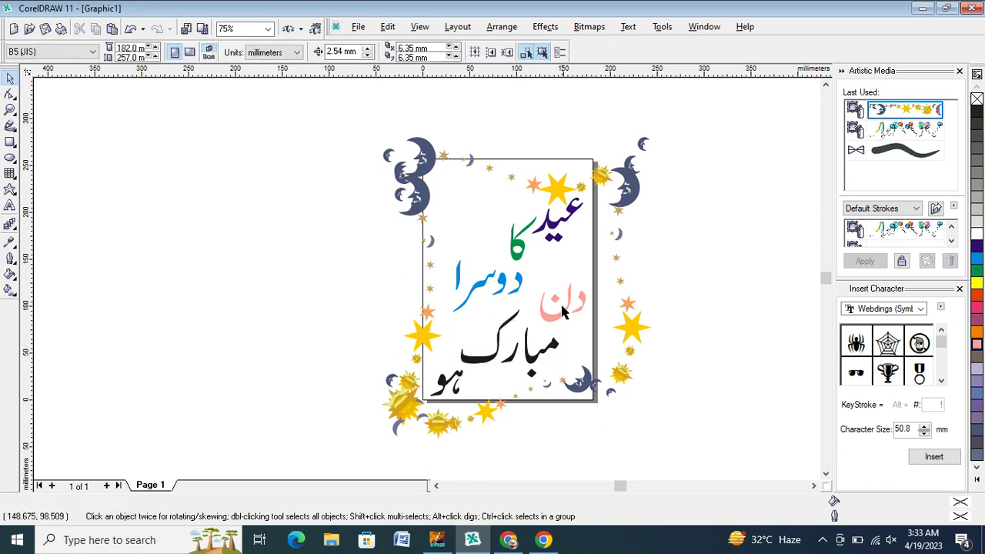
{"action": "left_click_drag", "start_coordinate": [568, 341], "coordinate": [455, 377]}
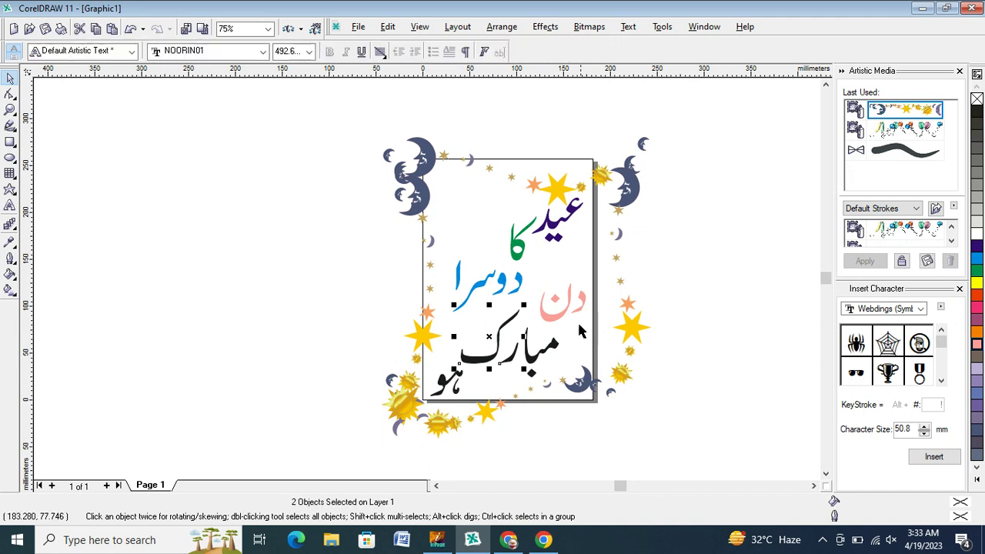
{"action": "left_click", "coordinate": [976, 308]}
{"action": "left_click", "coordinate": [549, 348]}
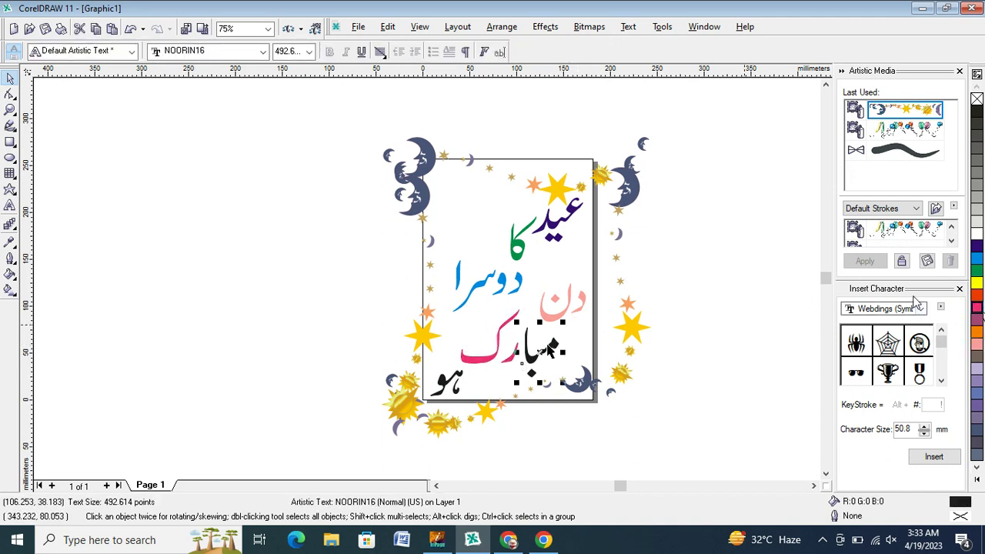
{"action": "left_click", "coordinate": [977, 308]}
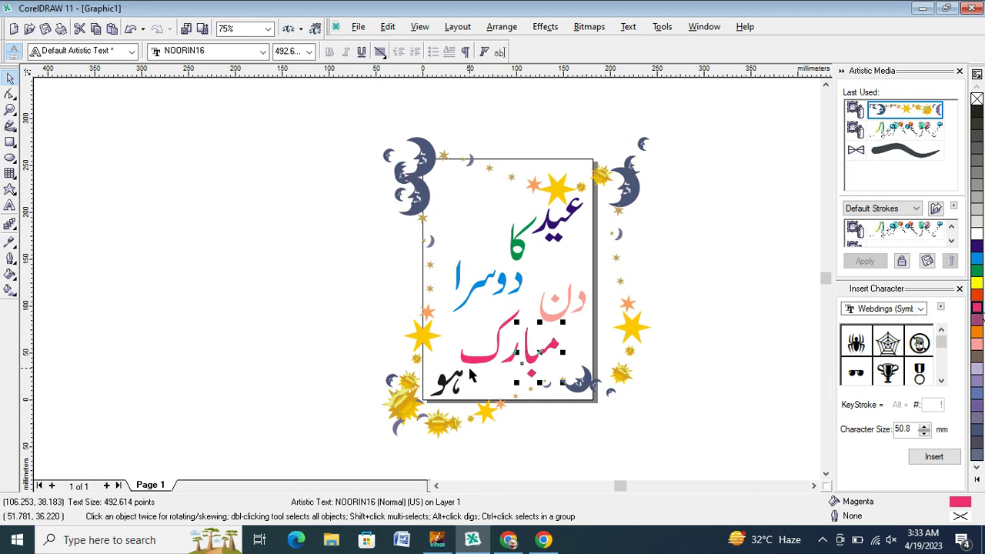
Step: Fill the word ہو with Blue Purple
{"action": "left_click_drag", "start_coordinate": [468, 370], "coordinate": [440, 391]}
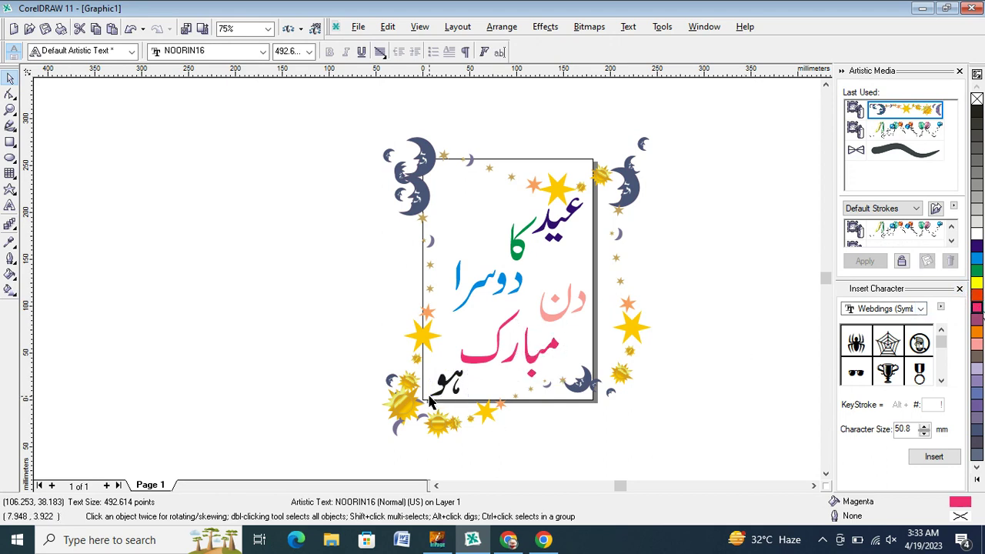
{"action": "left_click", "coordinate": [441, 386]}
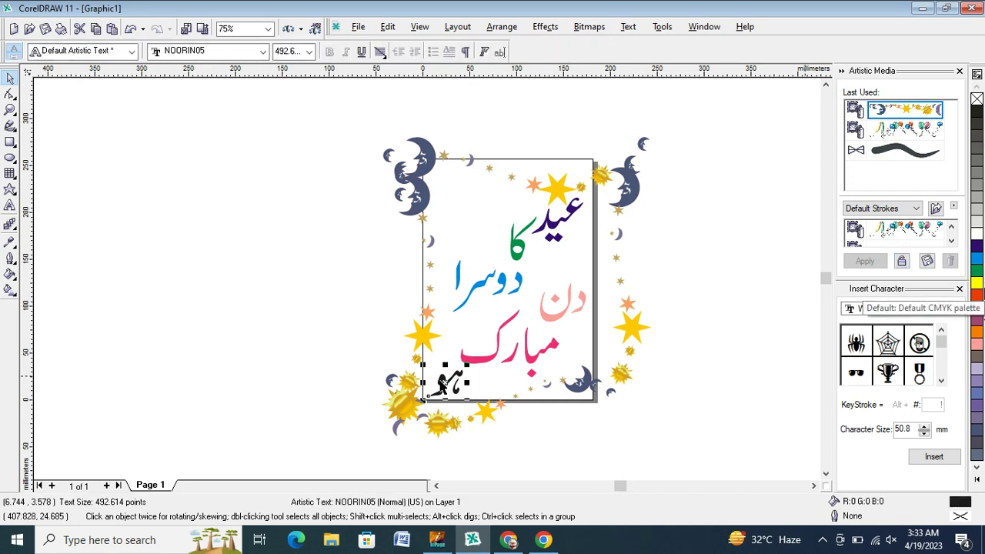
{"action": "left_click", "coordinate": [982, 285]}
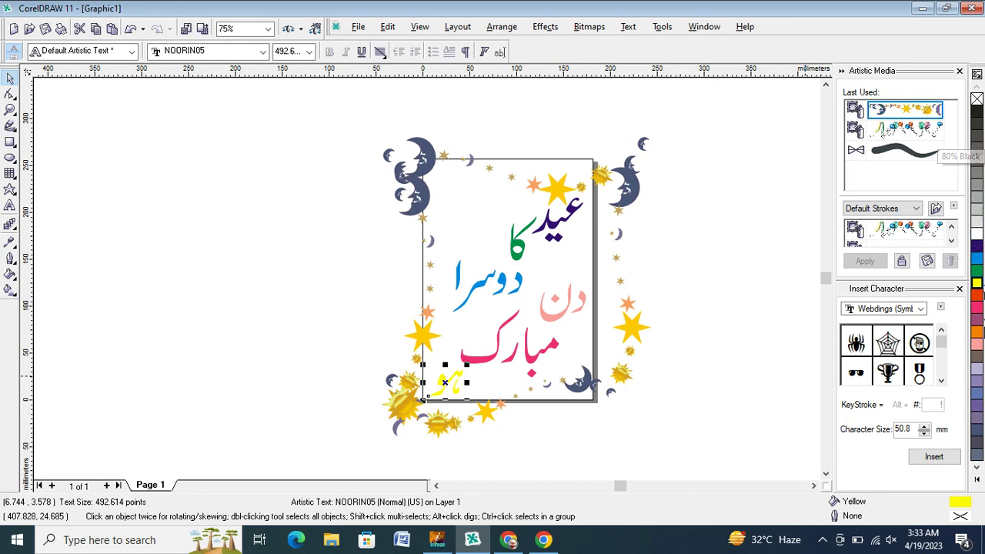
{"action": "left_click", "coordinate": [978, 480]}
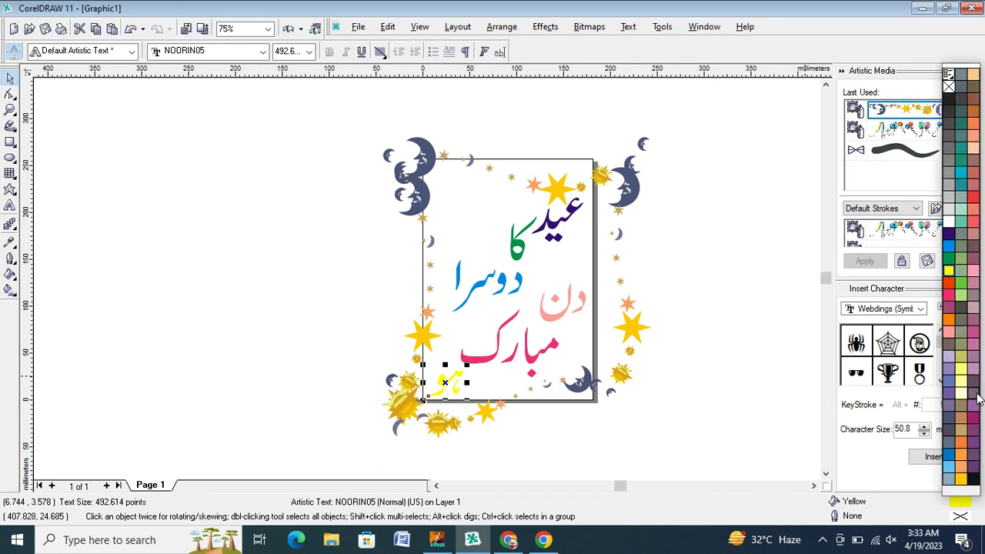
{"action": "left_click", "coordinate": [977, 422]}
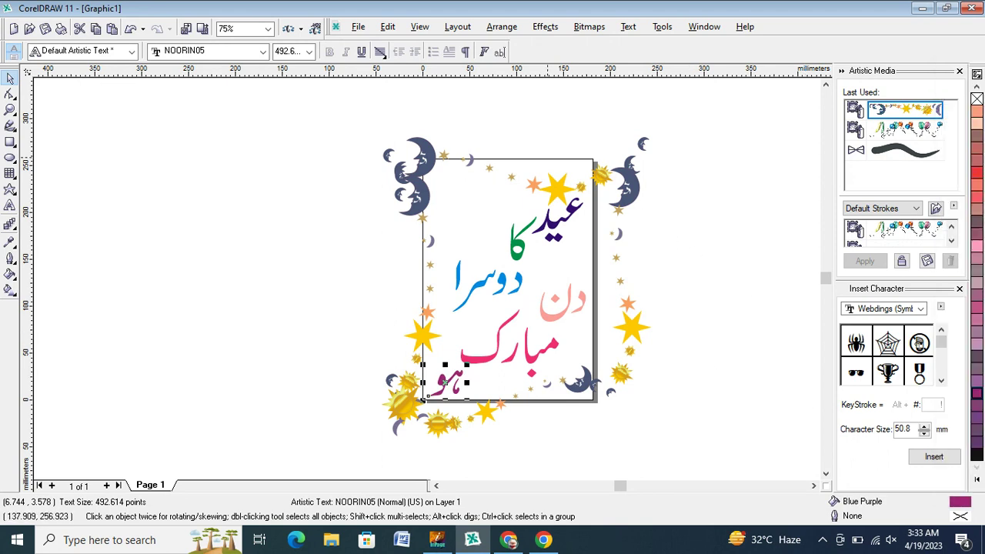
Step: Move the top moon-and-star stroke slightly up and to the right, clear of the word عید, and deselect it
{"action": "left_click", "coordinate": [550, 160]}
{"action": "left_click_drag", "start_coordinate": [537, 197], "coordinate": [550, 173]}
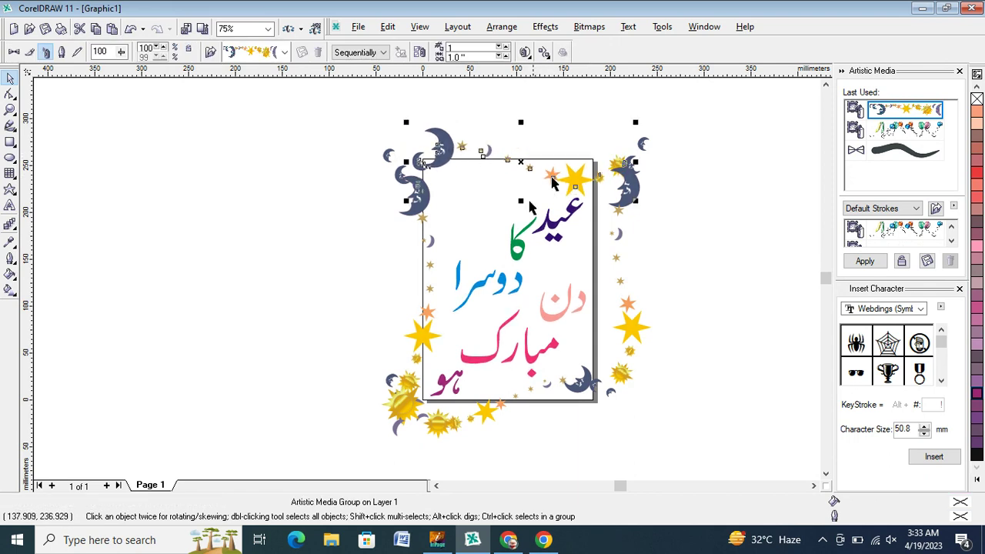
{"action": "left_click", "coordinate": [370, 254]}
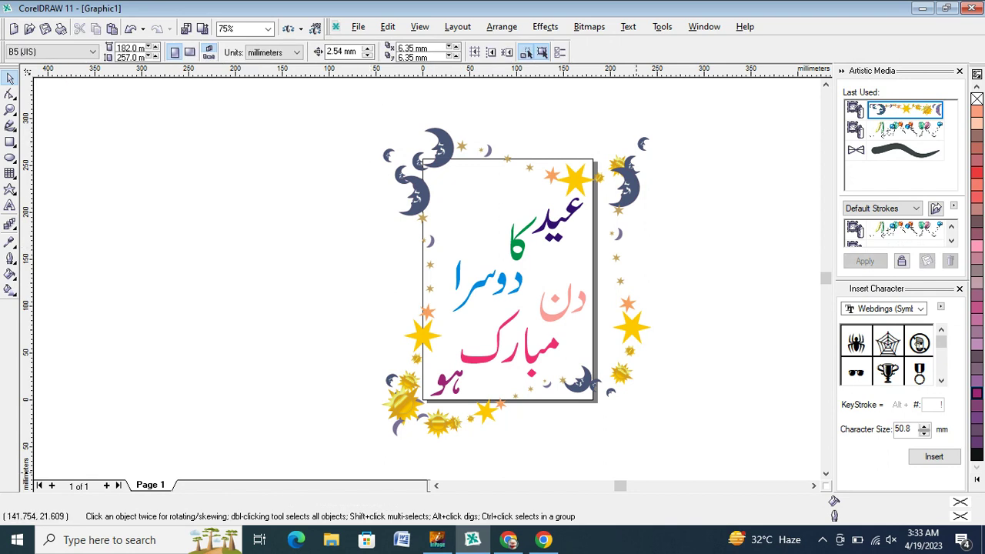
{"action": "left_click", "coordinate": [542, 541]}
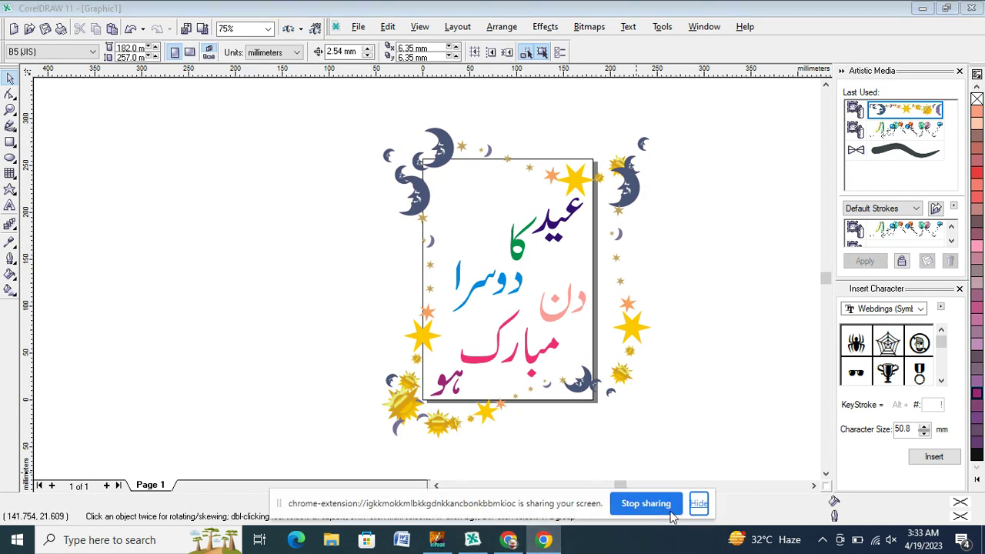